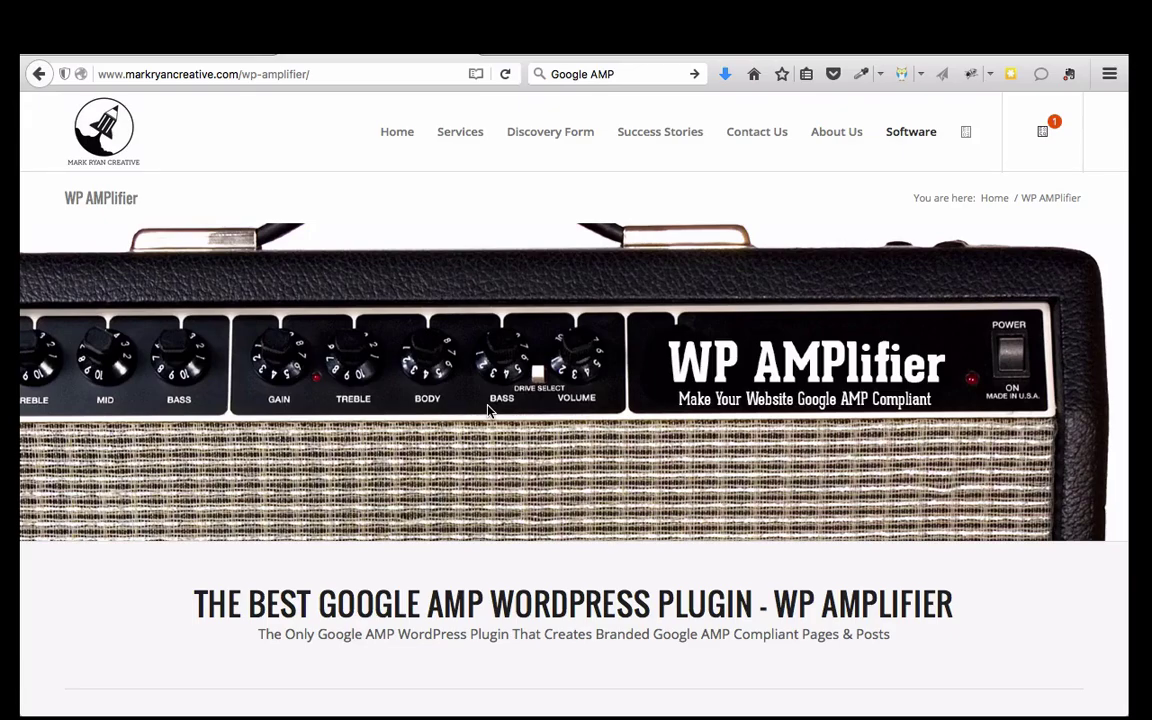
# Save the permalinks as the Custom Structure /%postname%/ and confirm the update notice
pyautogui.hotkey('ctrl', 'Tab')
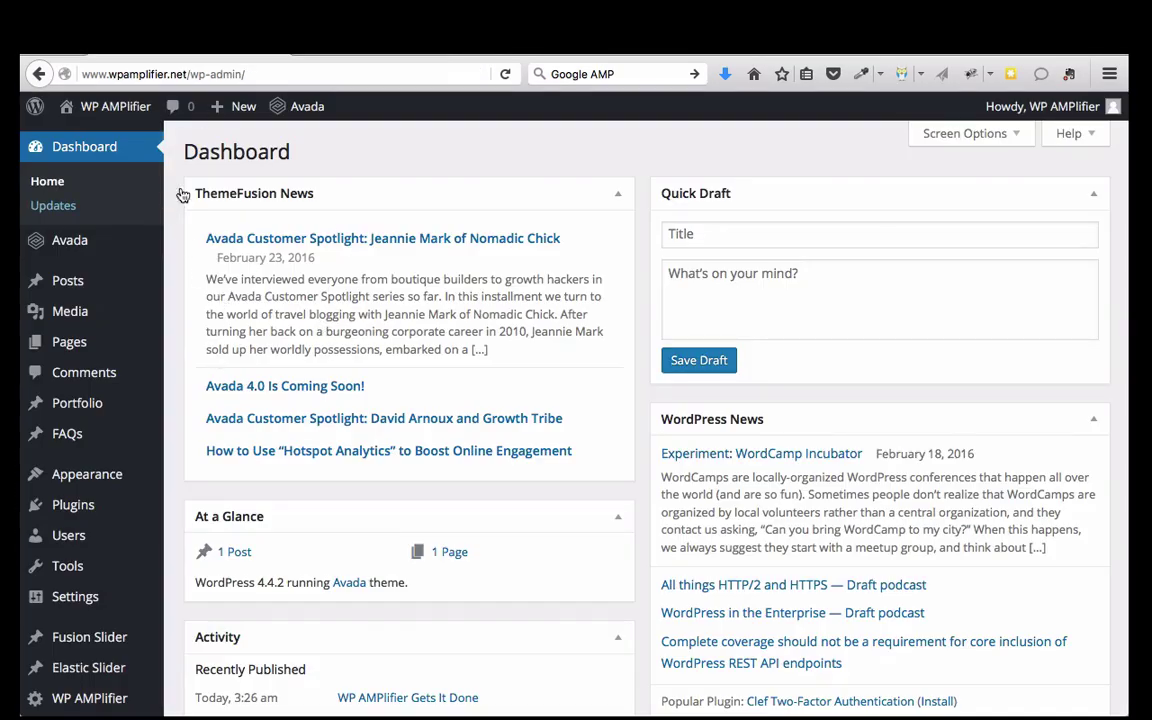
pyautogui.moveTo(231, 127)
pyautogui.scroll(-1, 110, 440)
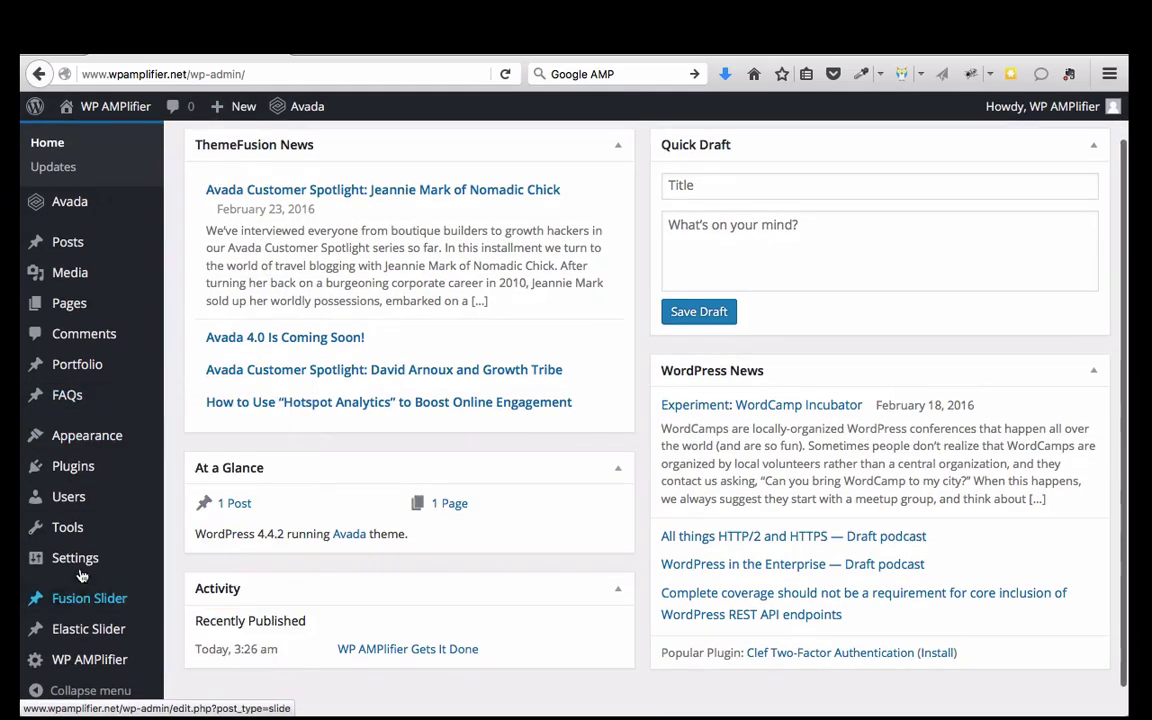
pyautogui.moveTo(80, 565)
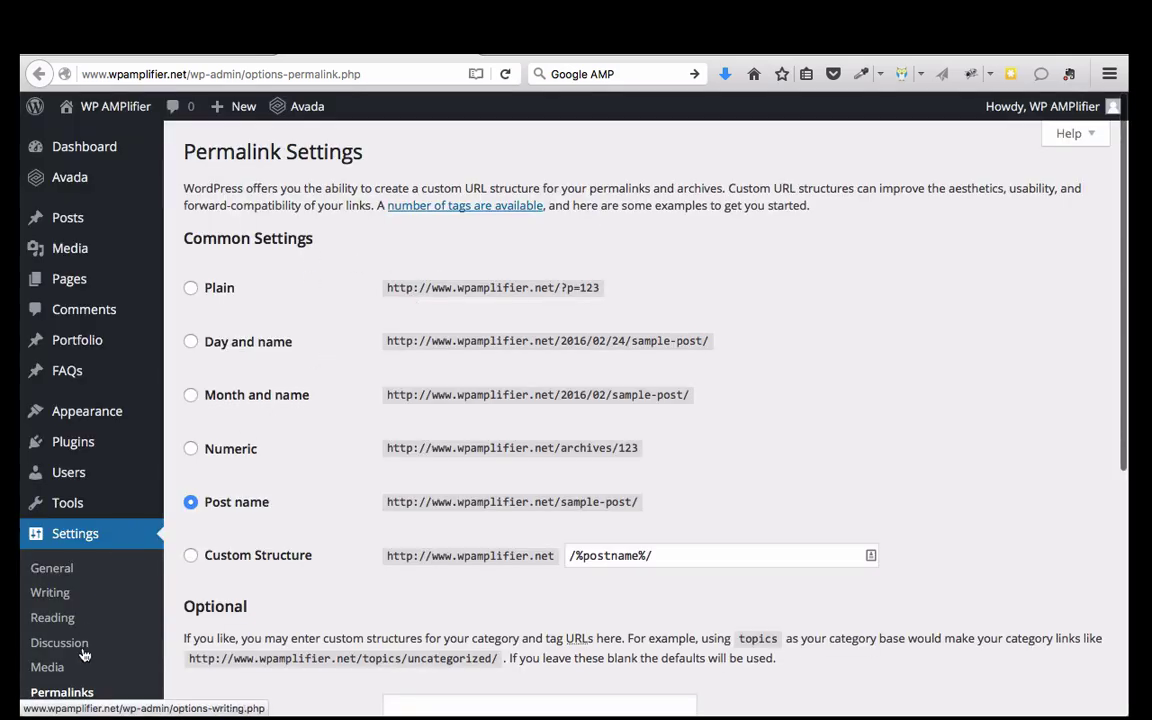
pyautogui.scroll(-1, 339, 540)
pyautogui.click(191, 512)
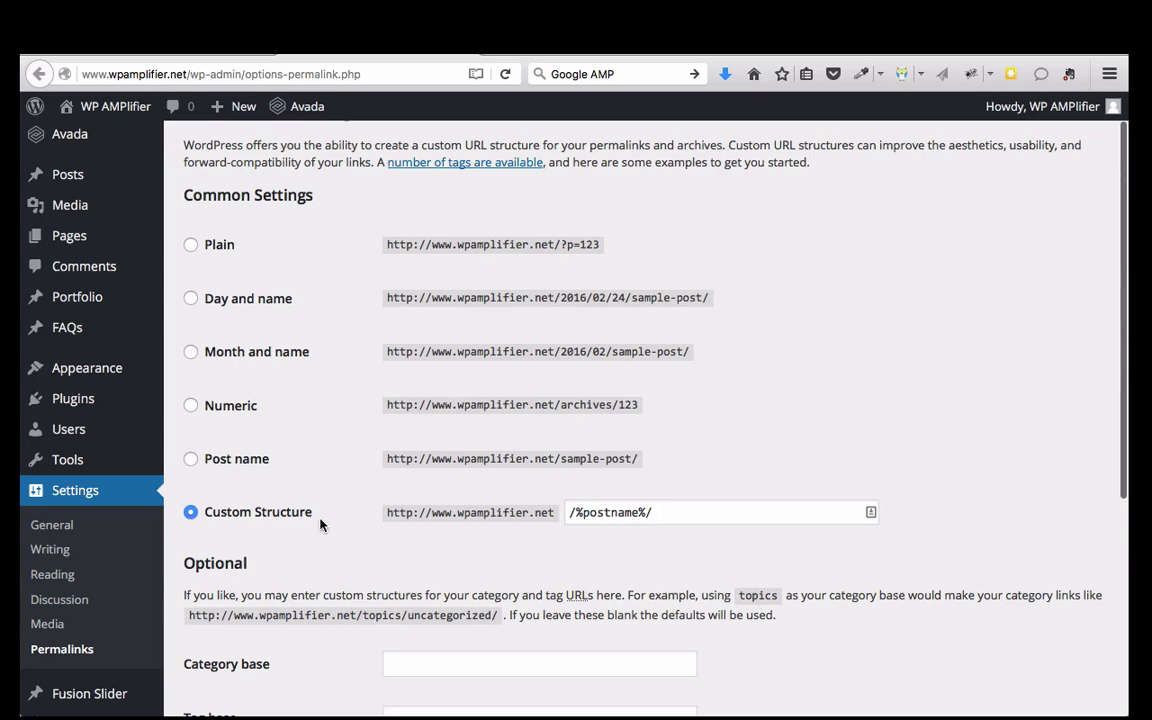
pyautogui.scroll(-5, 321, 560)
pyautogui.click(230, 650)
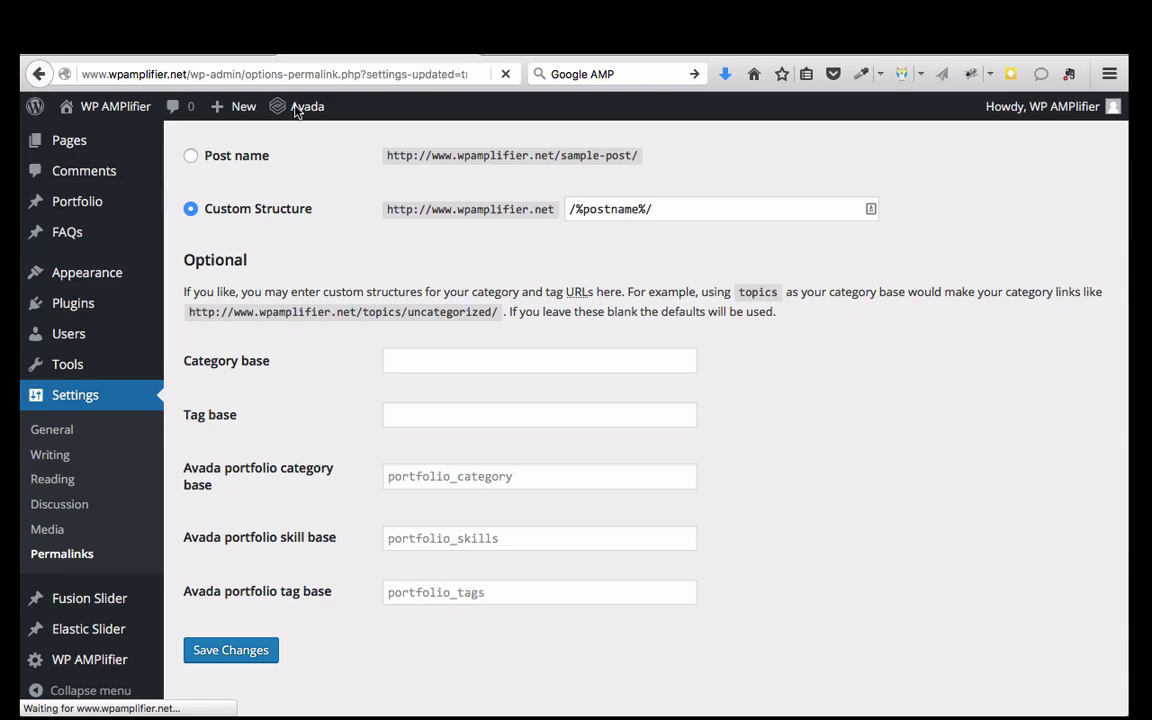
pyautogui.scroll(-1, 426, 421)
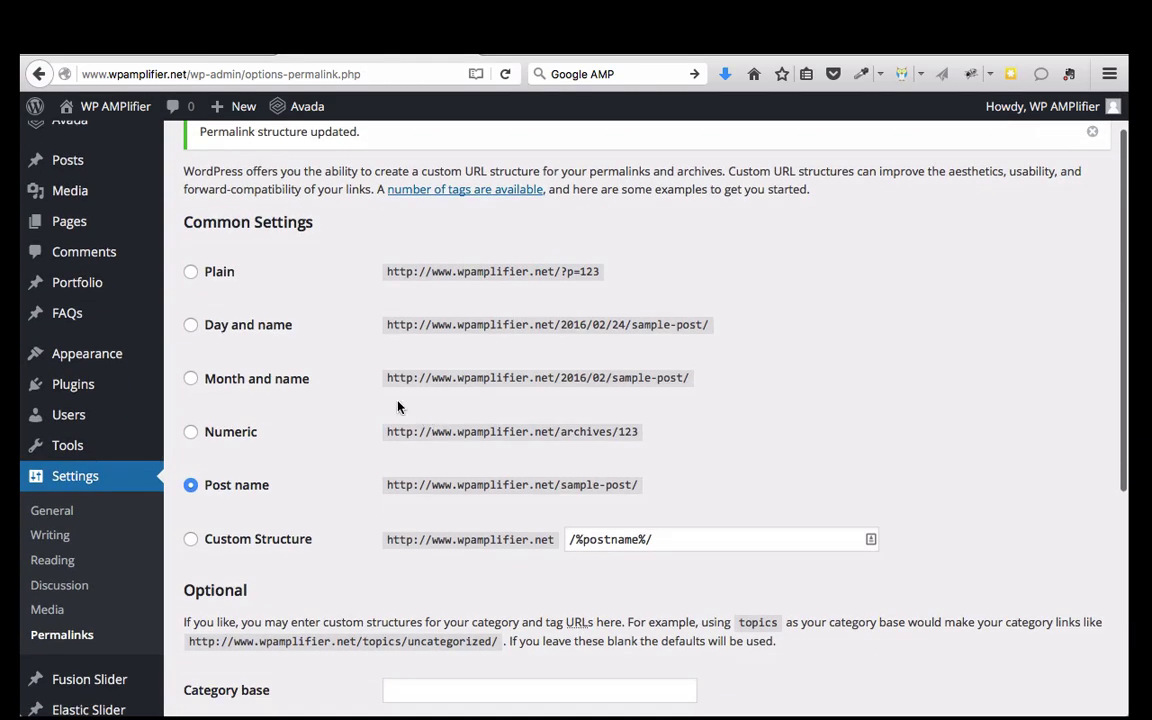
pyautogui.scroll(1, 399, 406)
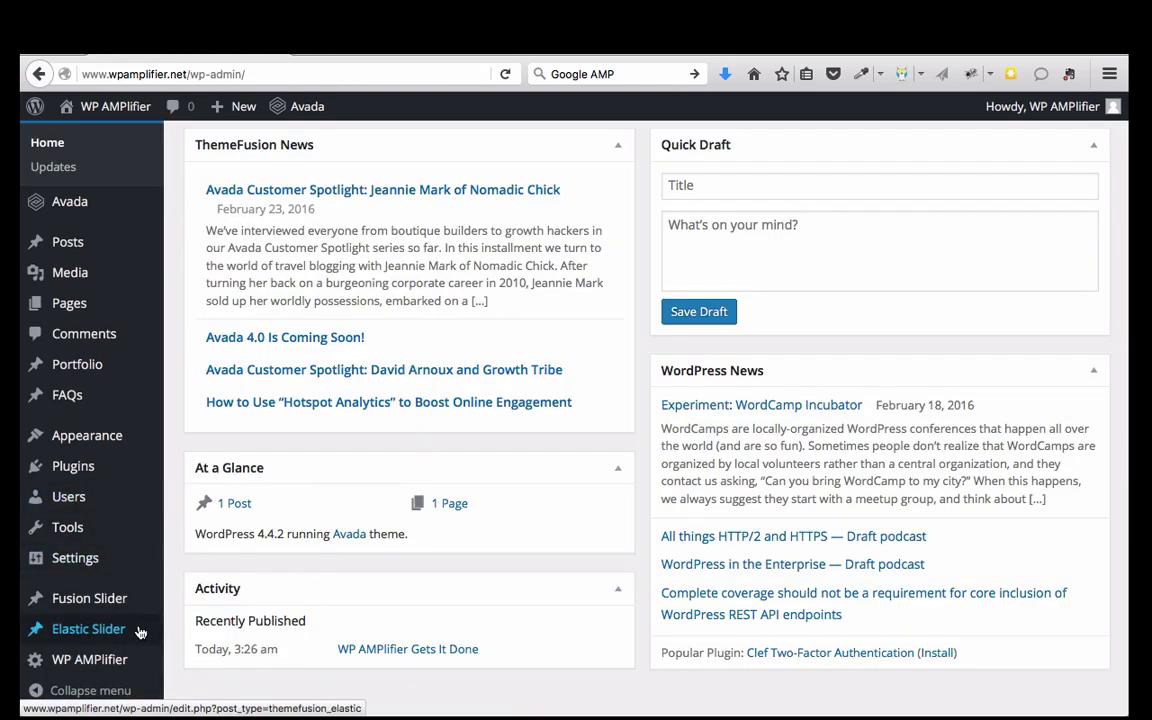
# In the WP AMPlifier settings, set the Navigation Bar color to white
pyautogui.click(72, 662)
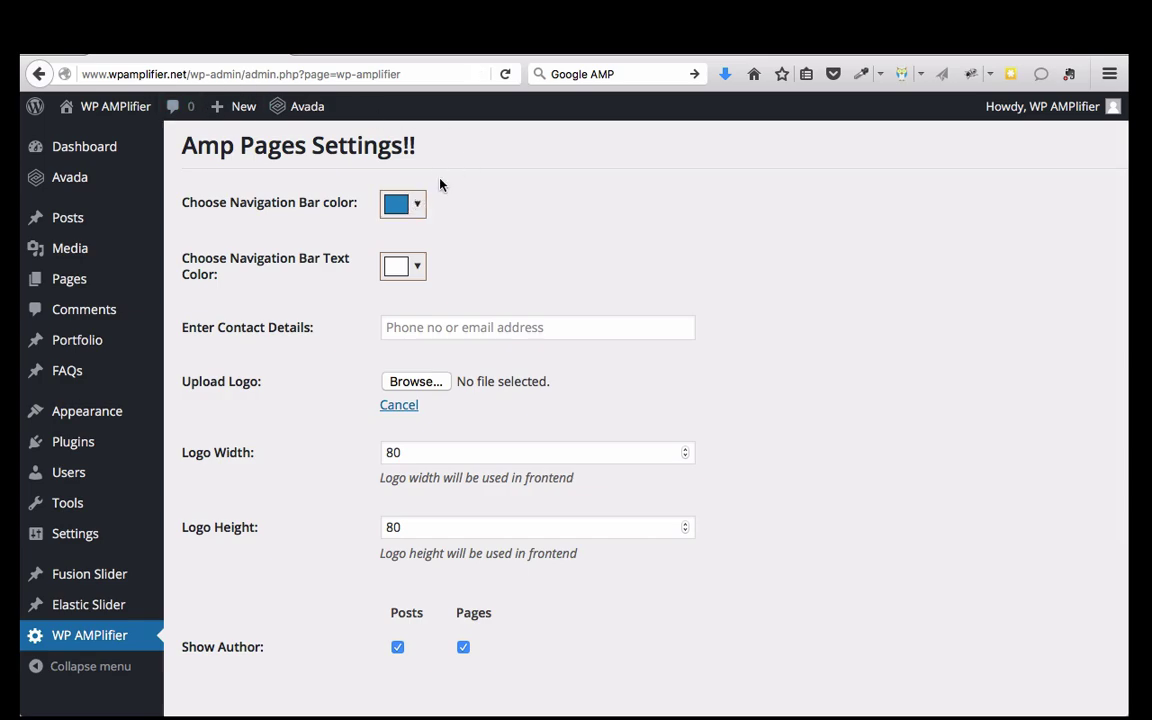
pyautogui.click(413, 211)
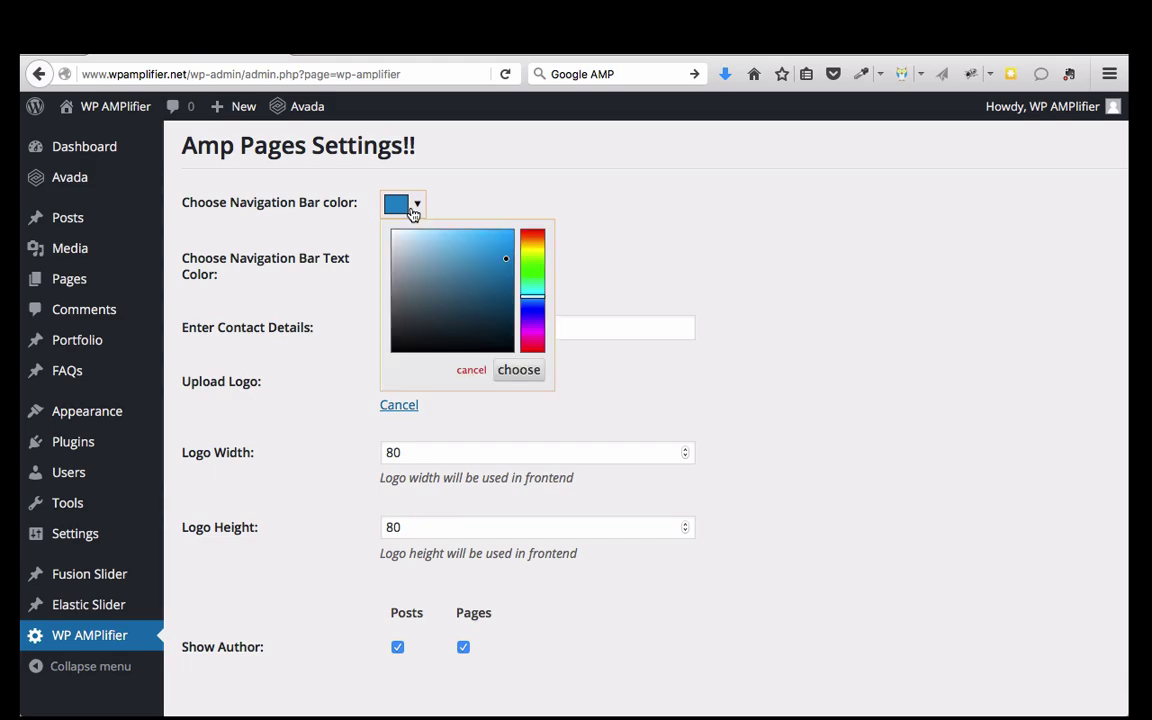
pyautogui.moveTo(420, 253); pyautogui.dragTo(390, 228)
pyautogui.click(458, 191)
pyautogui.scroll(-1, 506, 310)
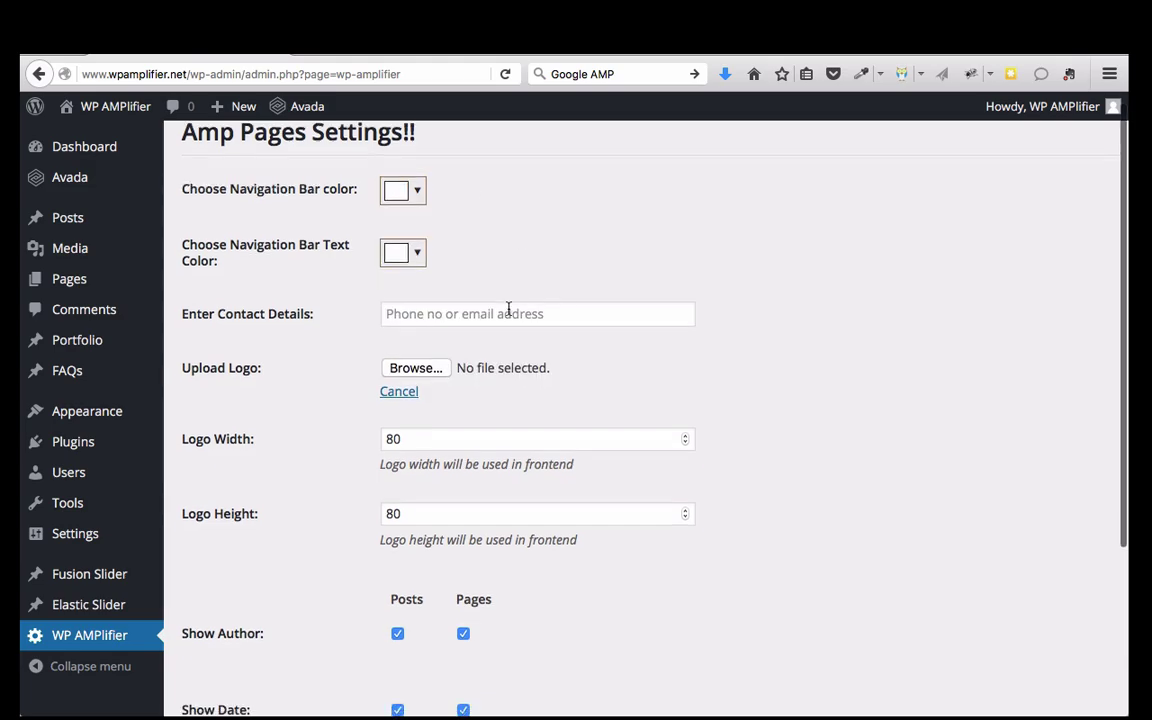
# Set the Navigation Bar Text Color to red
pyautogui.click(418, 255)
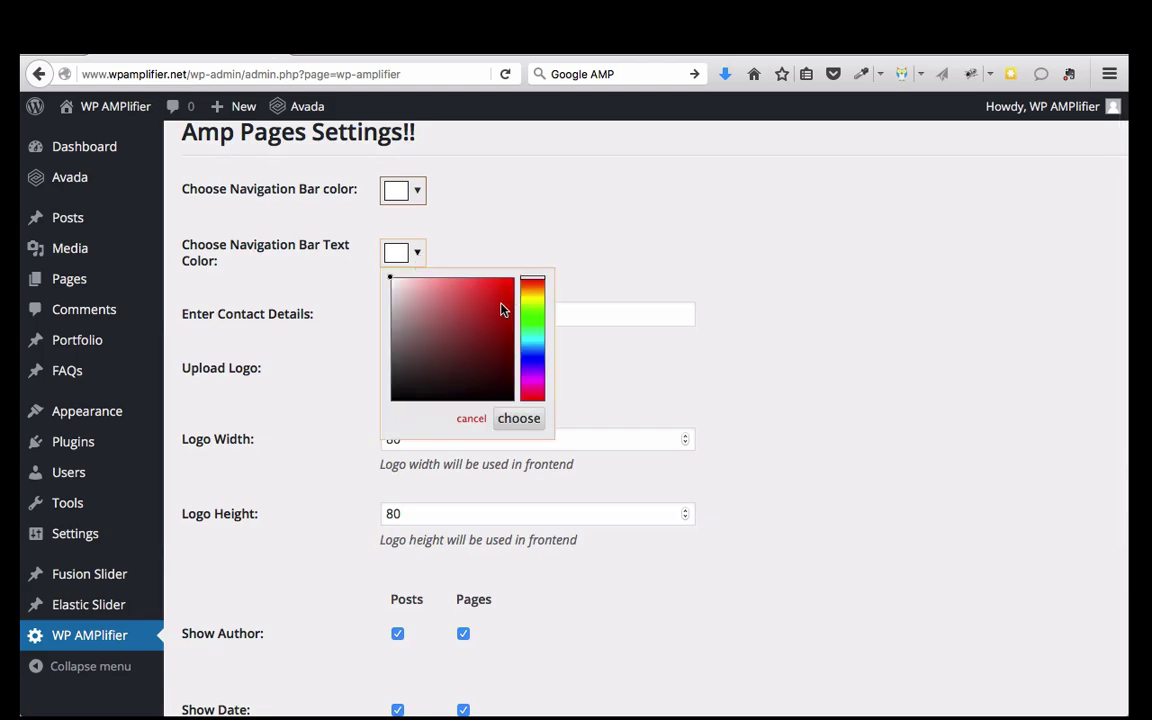
pyautogui.moveTo(498, 306); pyautogui.dragTo(516, 285)
pyautogui.click(503, 215)
pyautogui.scroll(-2, 491, 288)
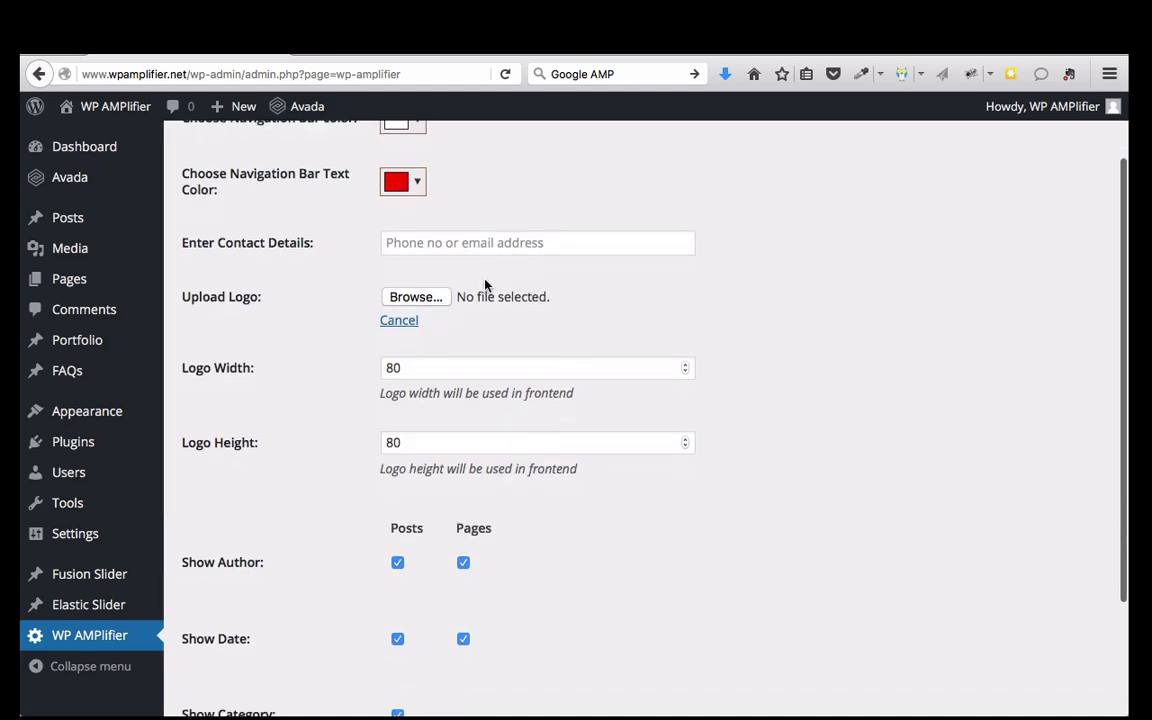
pyautogui.click(435, 247)
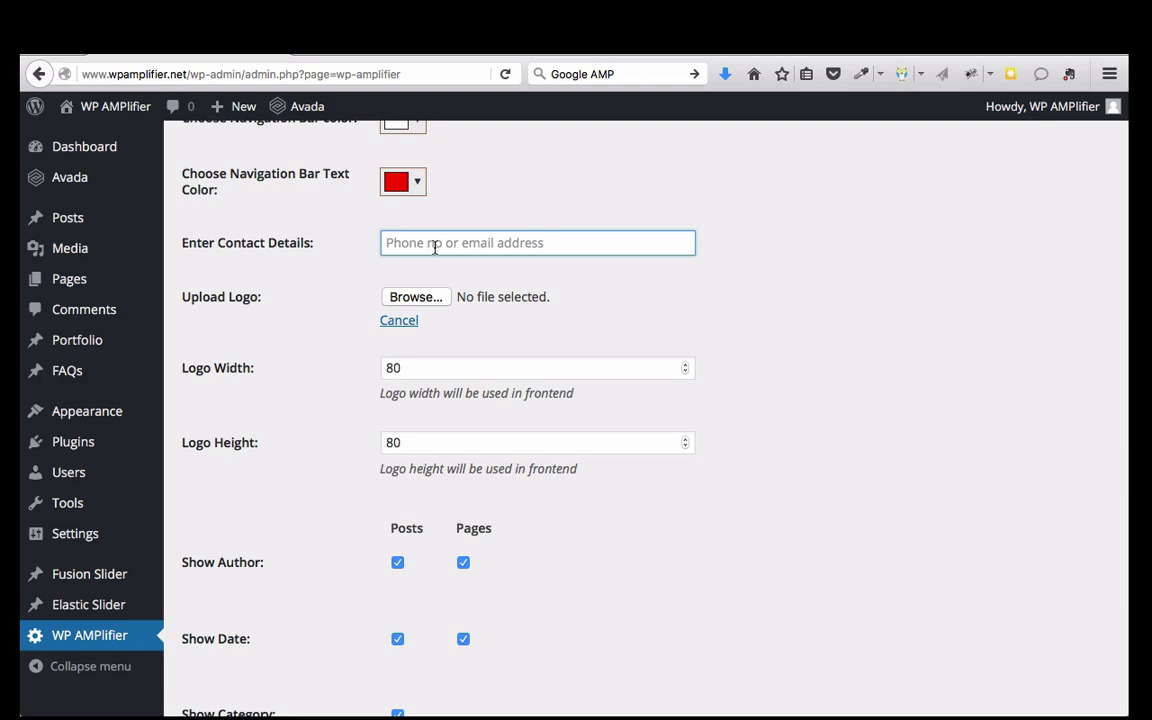
pyautogui.write('Call Us ')
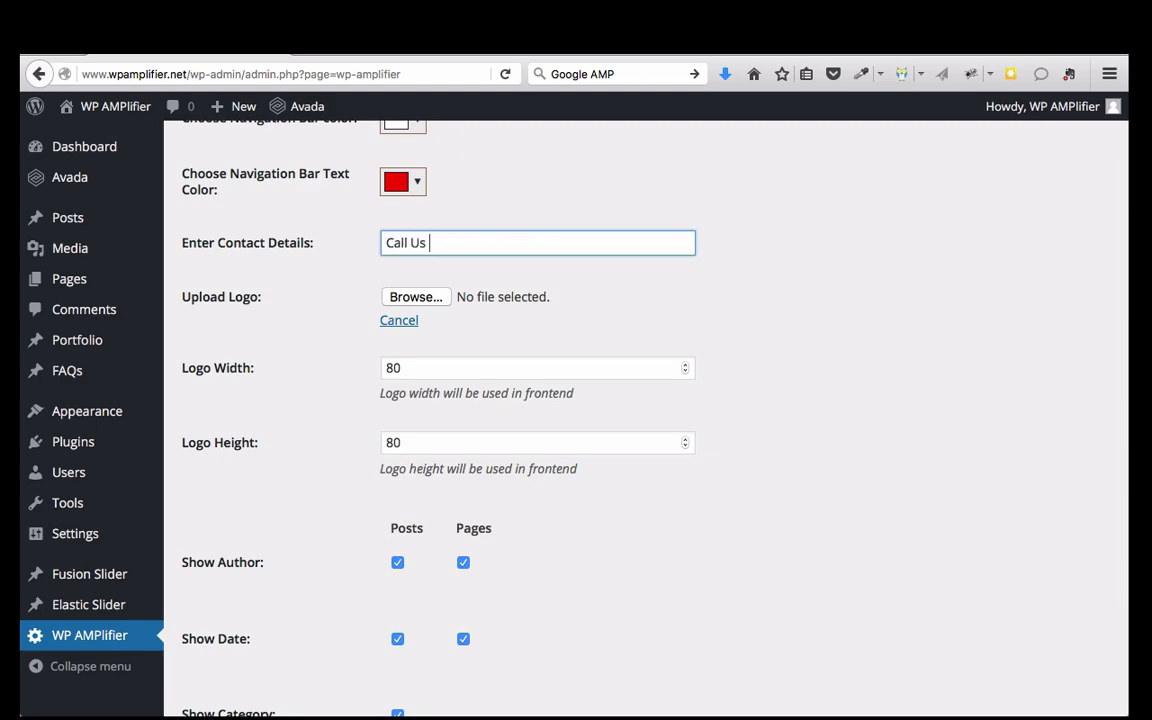
pyautogui.write('Now 555-555-5555')
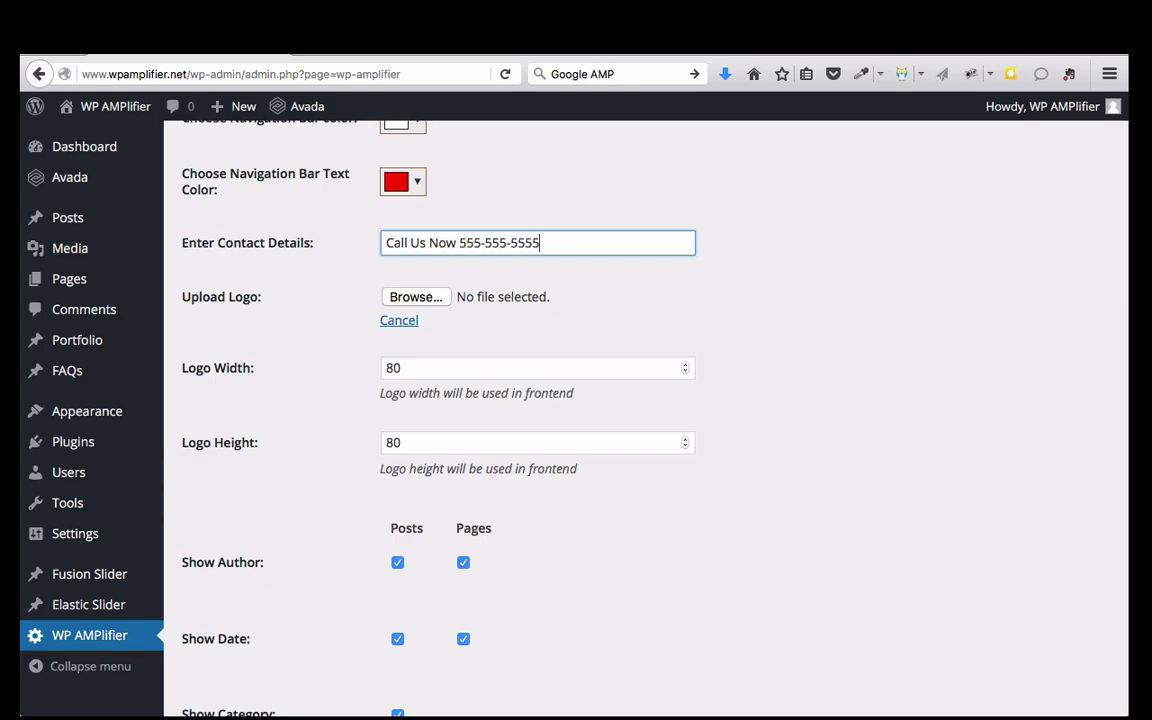
pyautogui.click(323, 275)
pyautogui.scroll(-1, 359, 366)
pyautogui.scroll(2, 380, 350)
# Choose WP-AMPLIFIER-Logo.jpg as the logo file
pyautogui.click(416, 308)
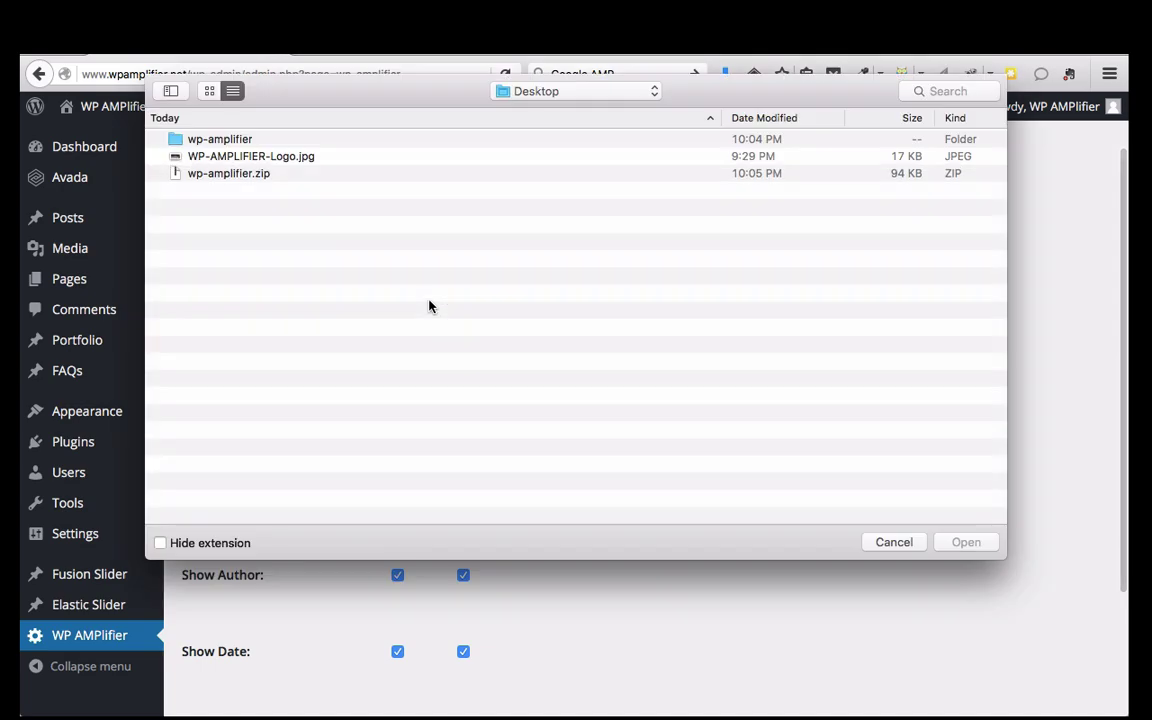
pyautogui.click(238, 157)
pyautogui.click(966, 543)
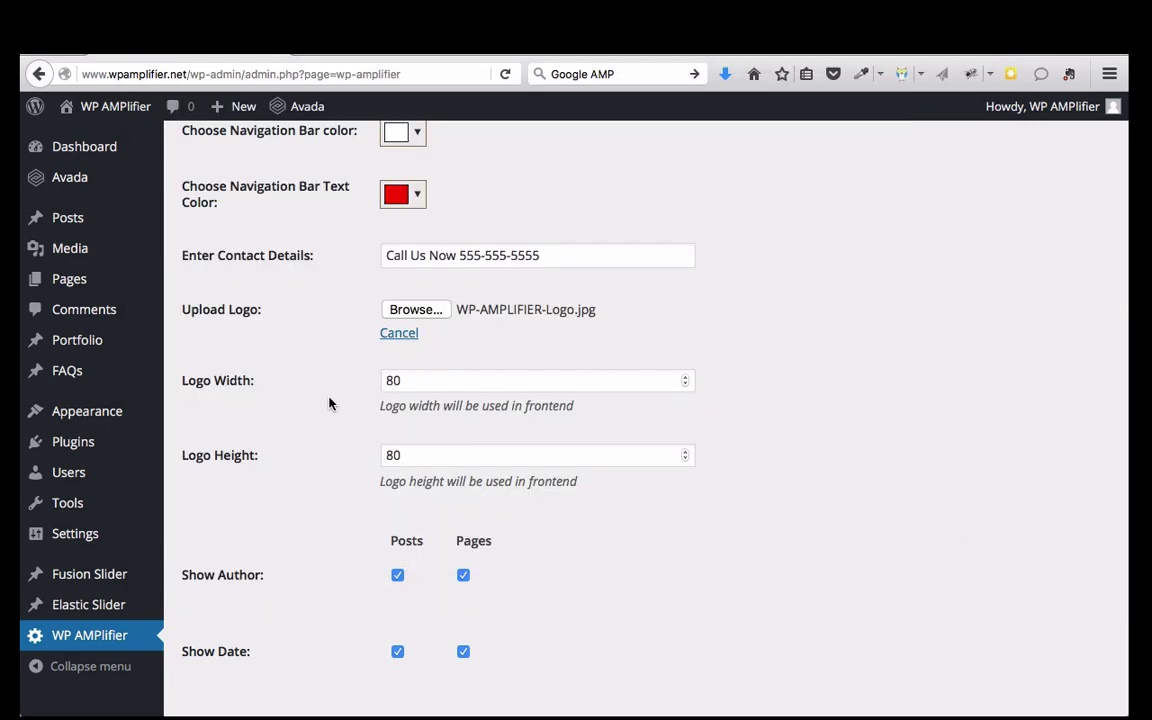
pyautogui.scroll(-2, 335, 403)
# Set Logo Width to 278 and Logo Height to 150, then save the settings
pyautogui.doubleClick(404, 316)
pyautogui.write('278')
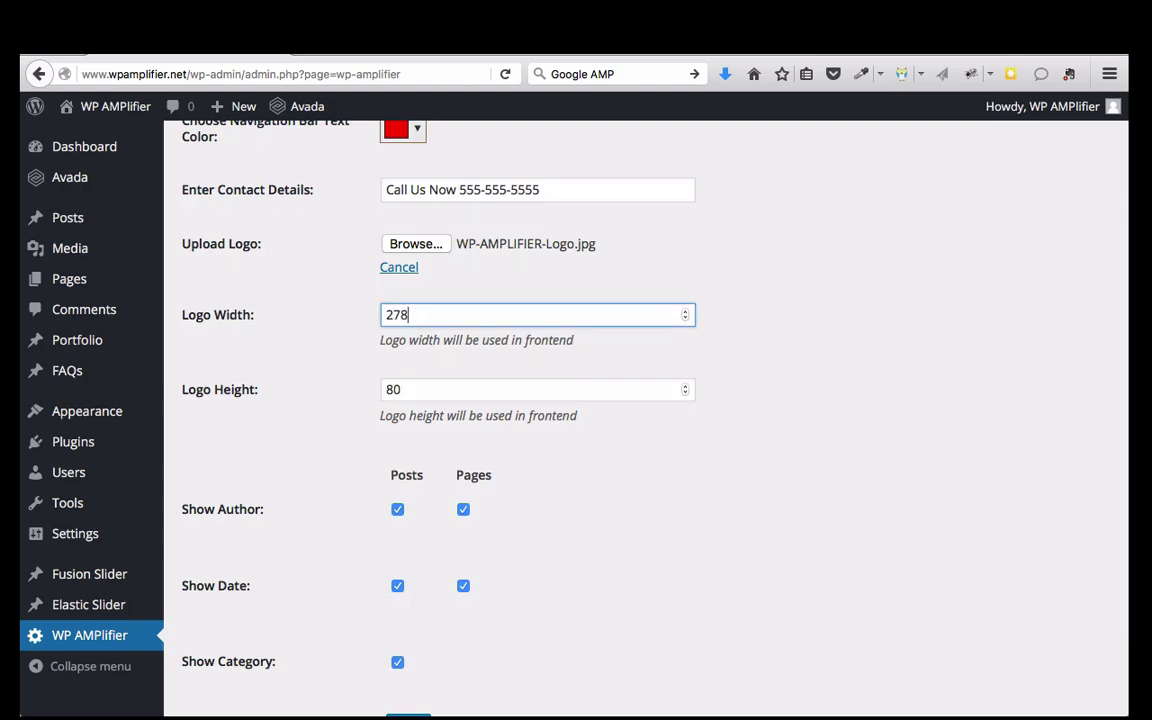
pyautogui.press('Tab')
pyautogui.write('150')
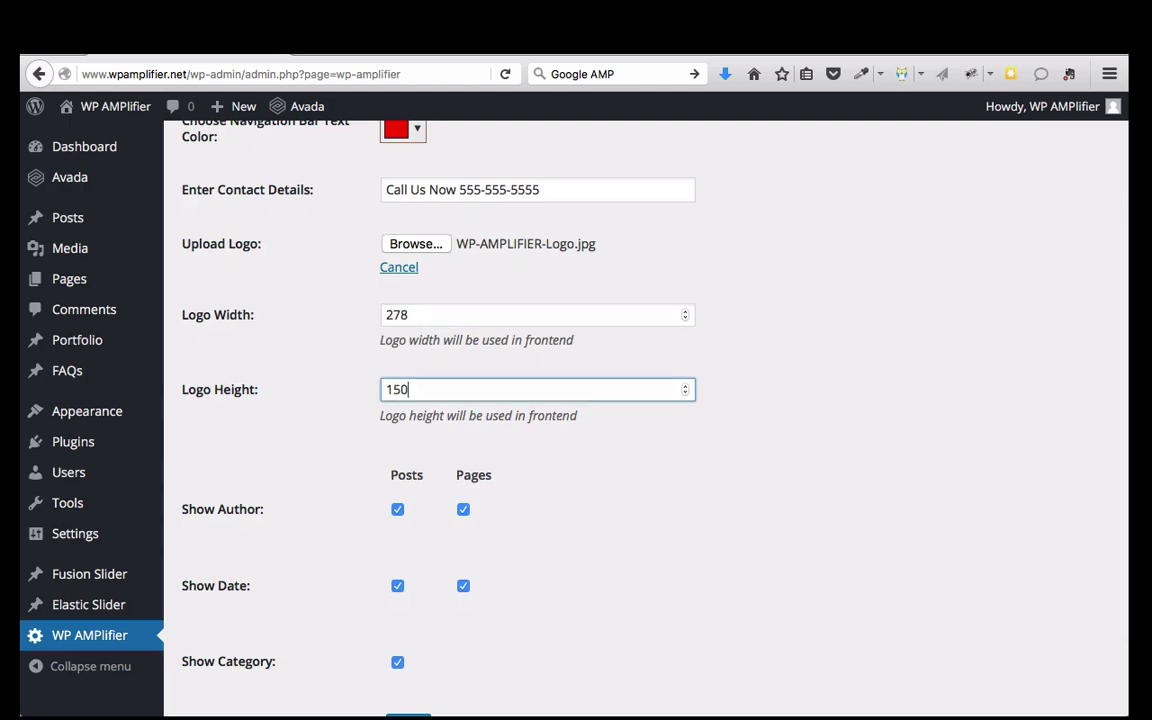
pyautogui.click(360, 501)
pyautogui.scroll(-3, 360, 501)
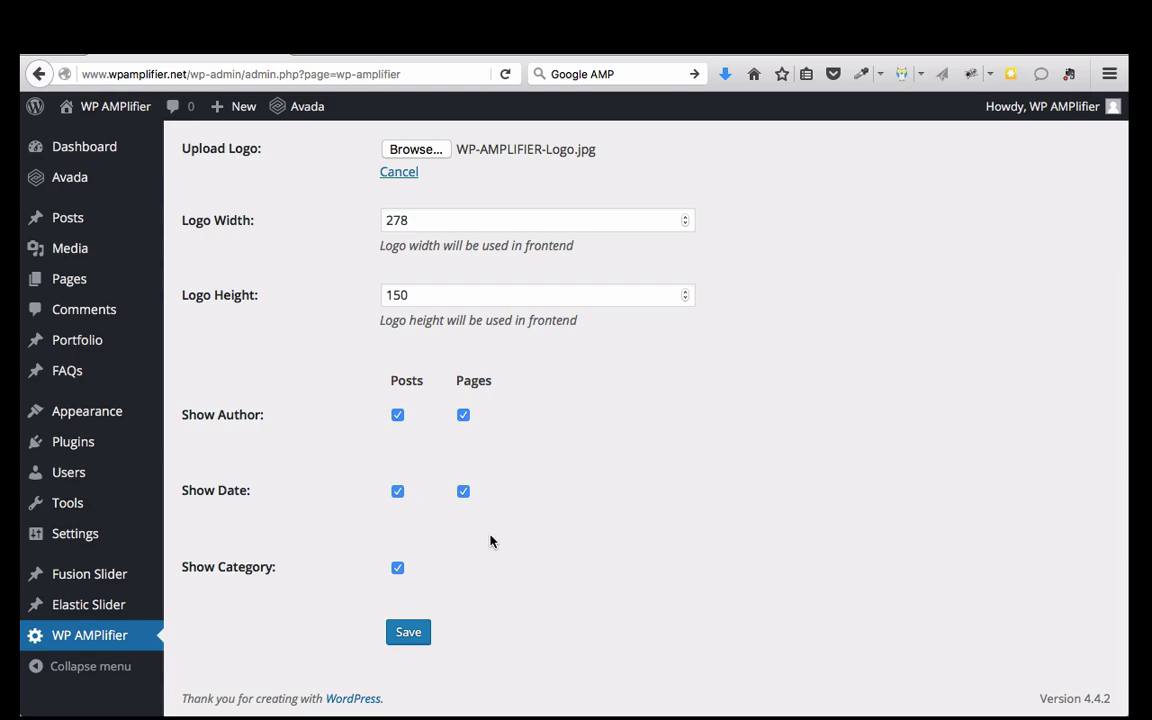
pyautogui.scroll(3, 486, 555)
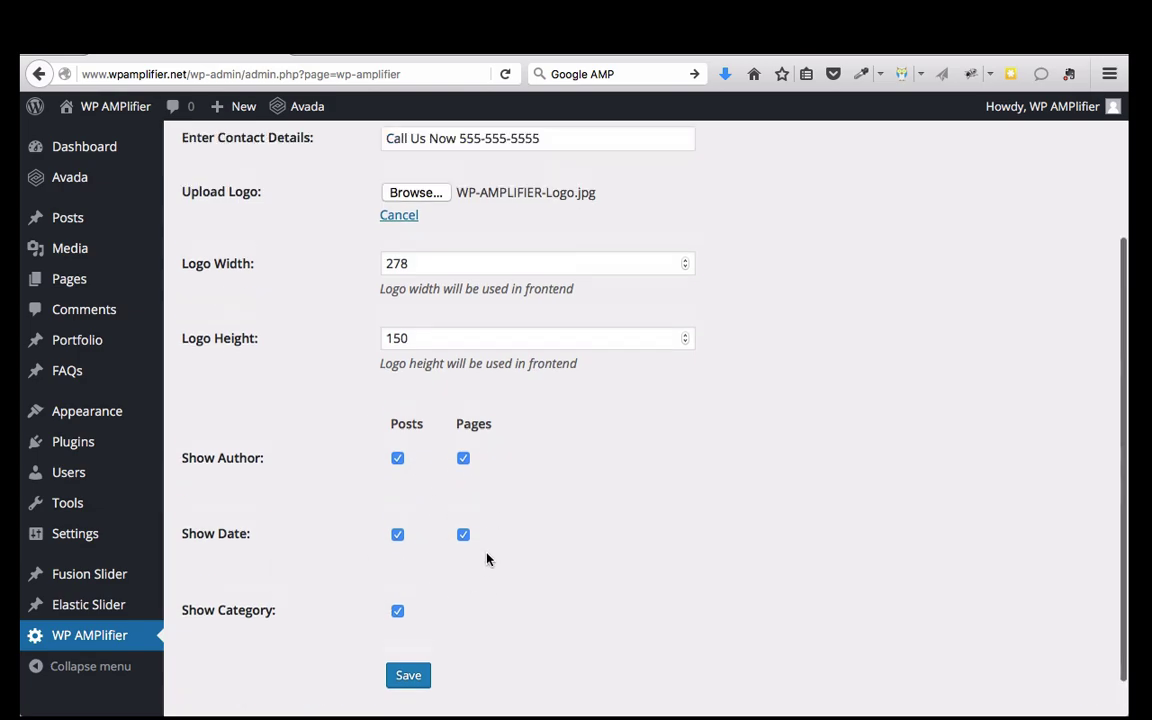
pyautogui.scroll(-3, 388, 537)
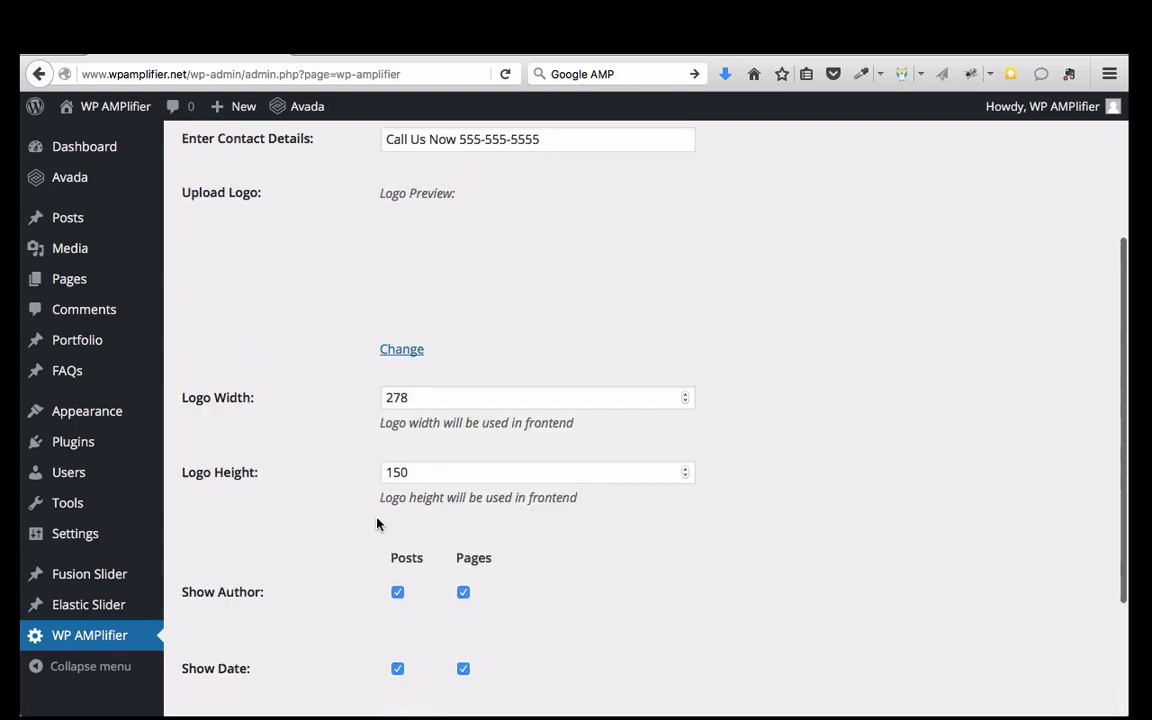
pyautogui.scroll(8, 378, 522)
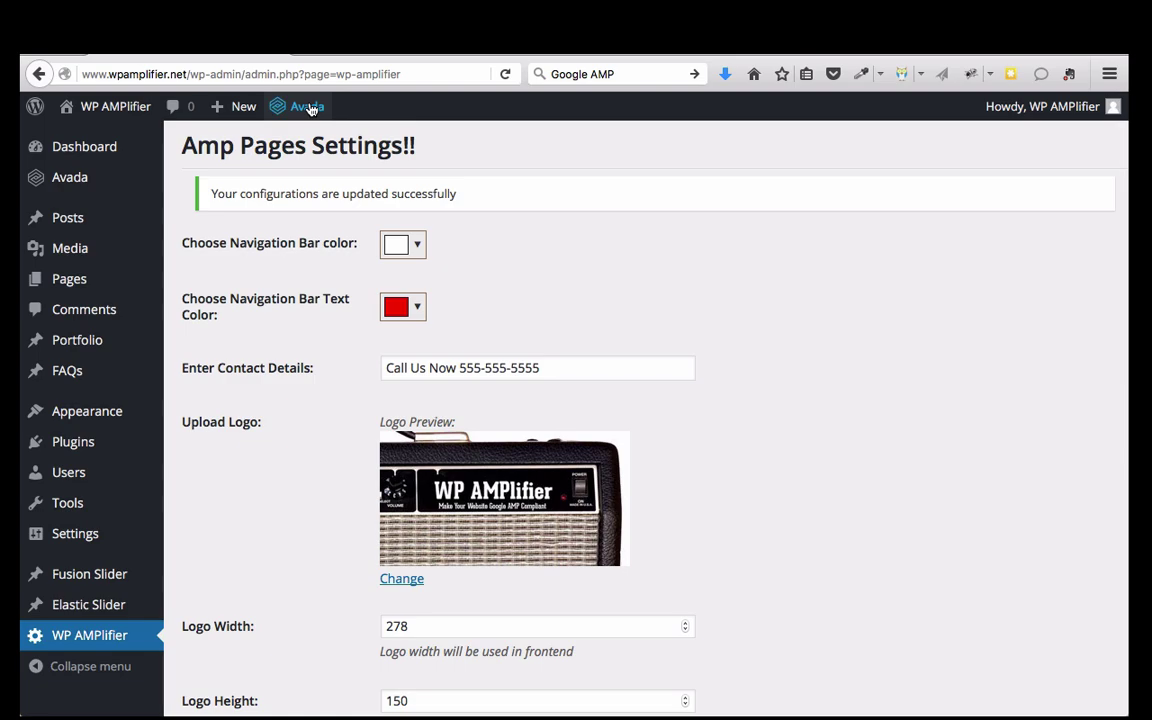
# Open the public site's 'WP AMPlifier Gets It Done' post
pyautogui.click(120, 106)
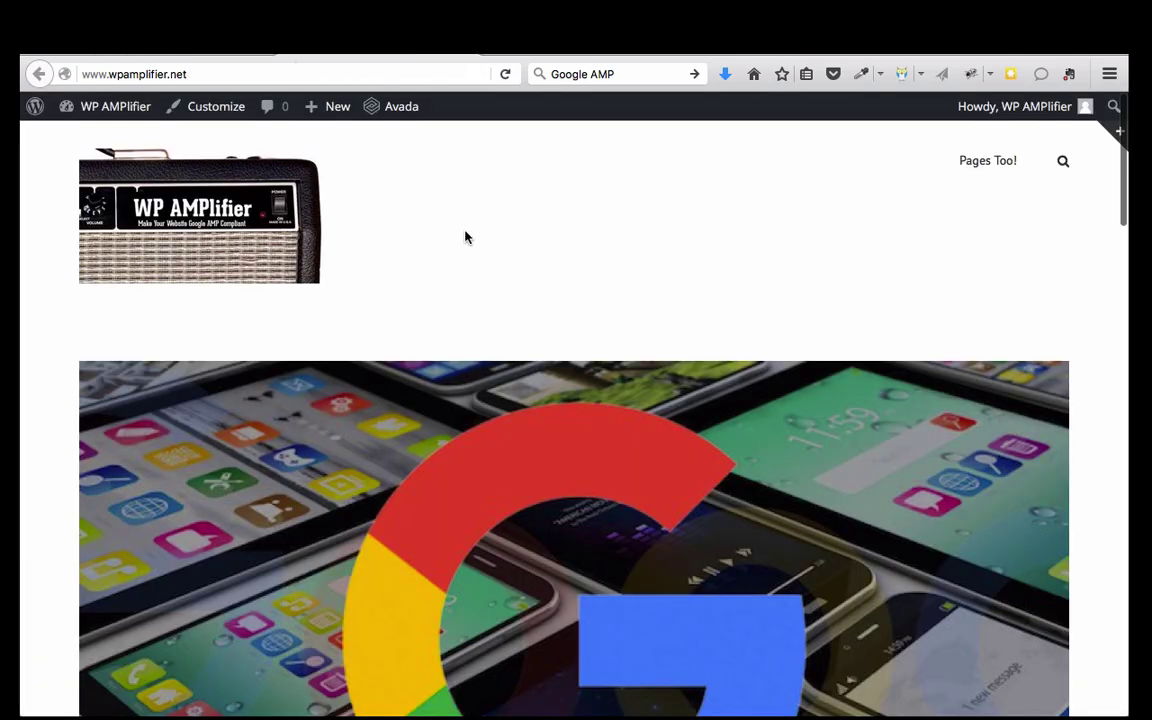
pyautogui.scroll(-5, 535, 385)
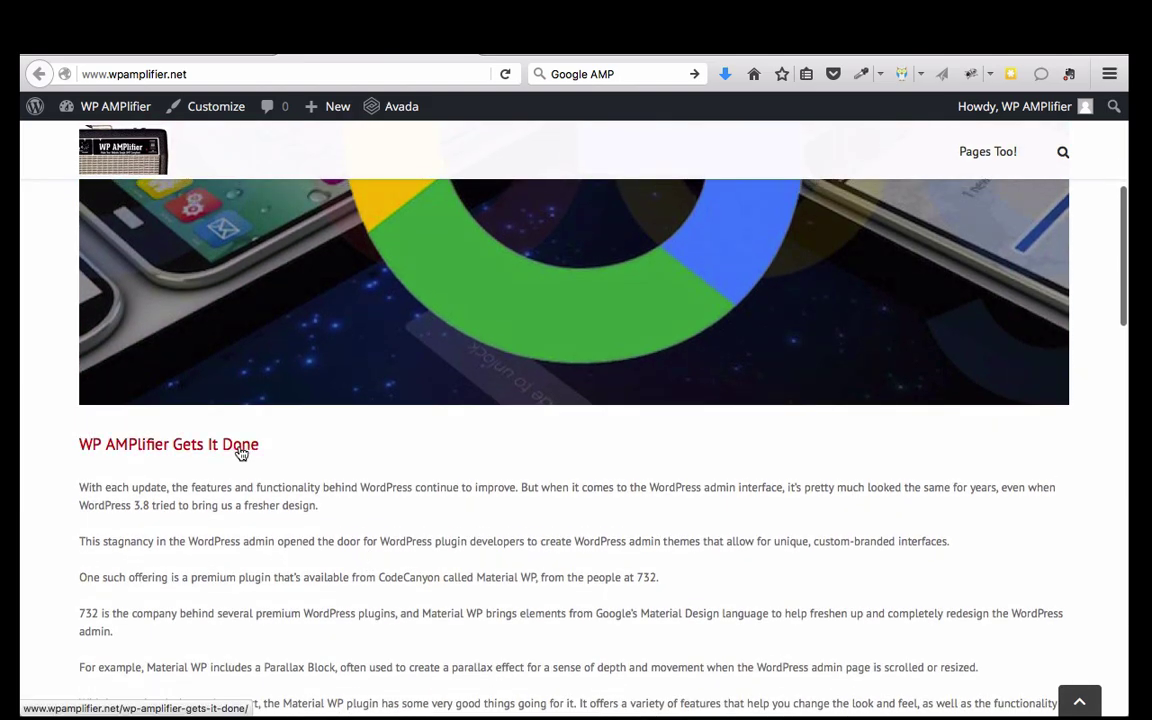
pyautogui.click(240, 453)
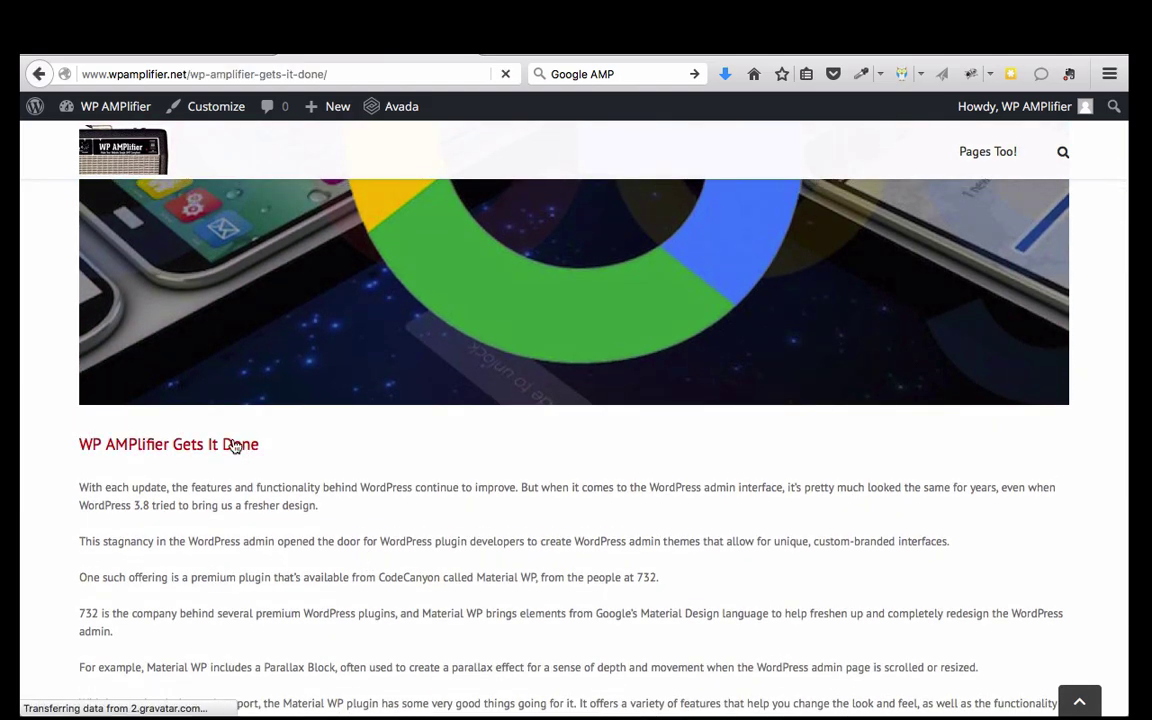
pyautogui.scroll(-3, 470, 312)
pyautogui.scroll(-2, 468, 360)
pyautogui.scroll(4, 463, 404)
# Append 'amp' to the post URL and review the AMP version, still showing author, date, category
pyautogui.click(356, 78)
pyautogui.click(356, 78)
pyautogui.write('amp')
pyautogui.press('Return')
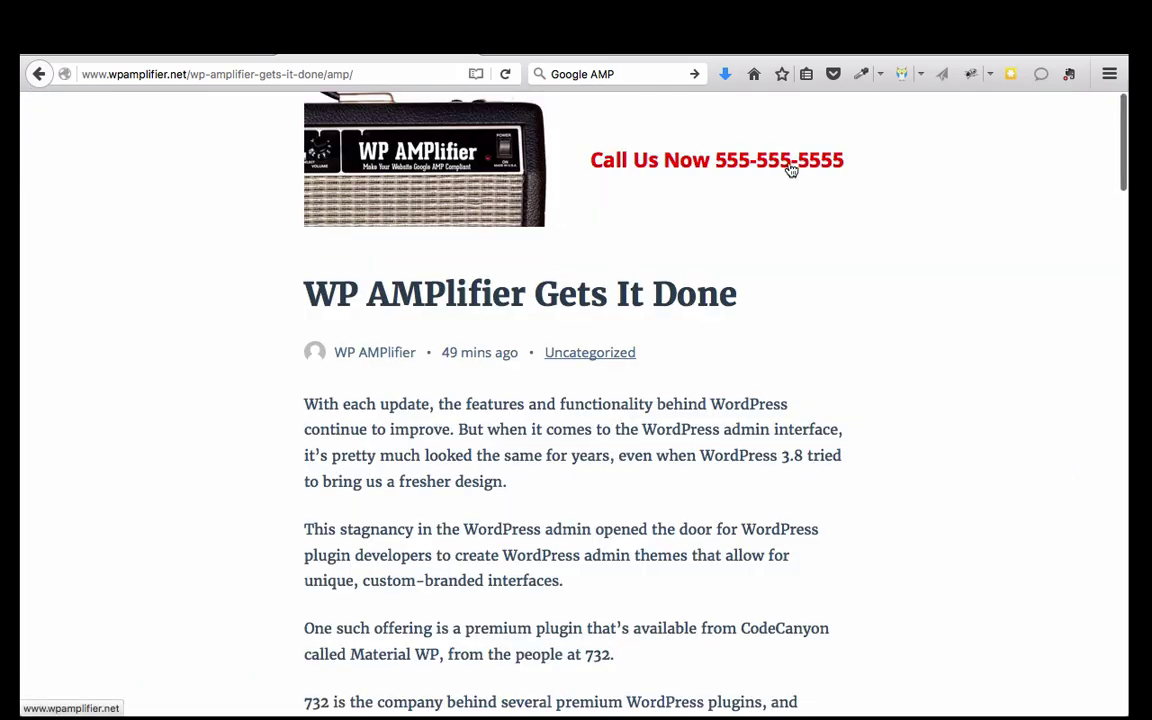
pyautogui.scroll(-10, 725, 314)
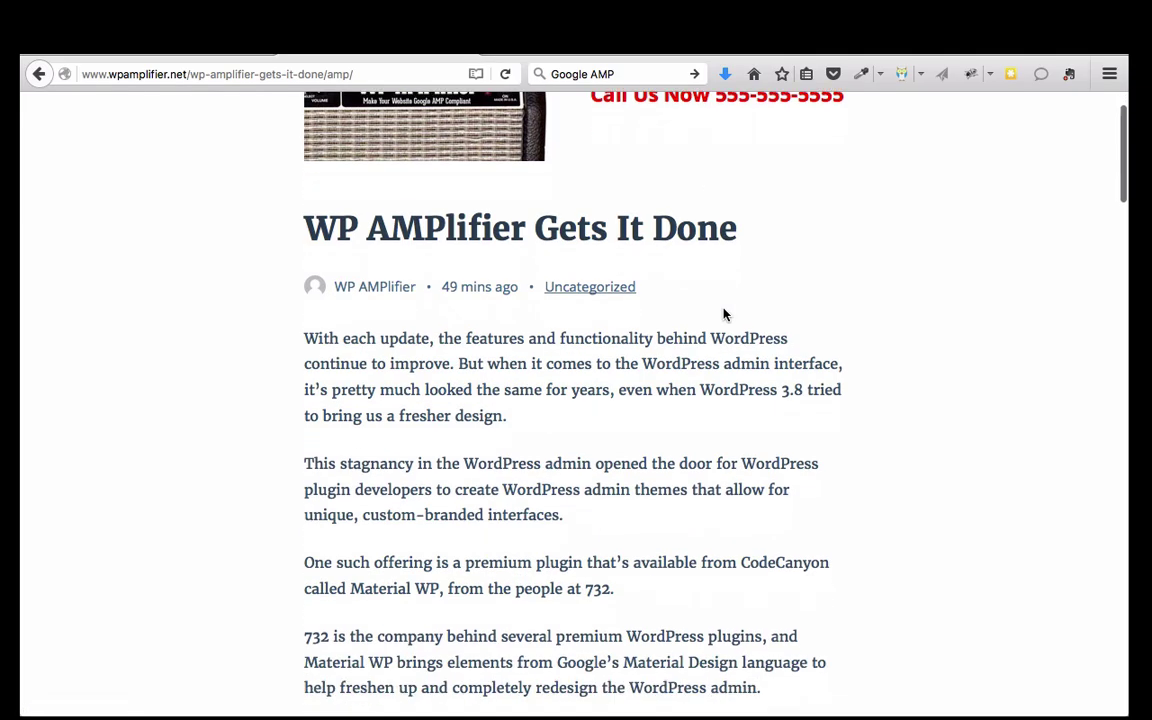
pyautogui.scroll(-20, 725, 343)
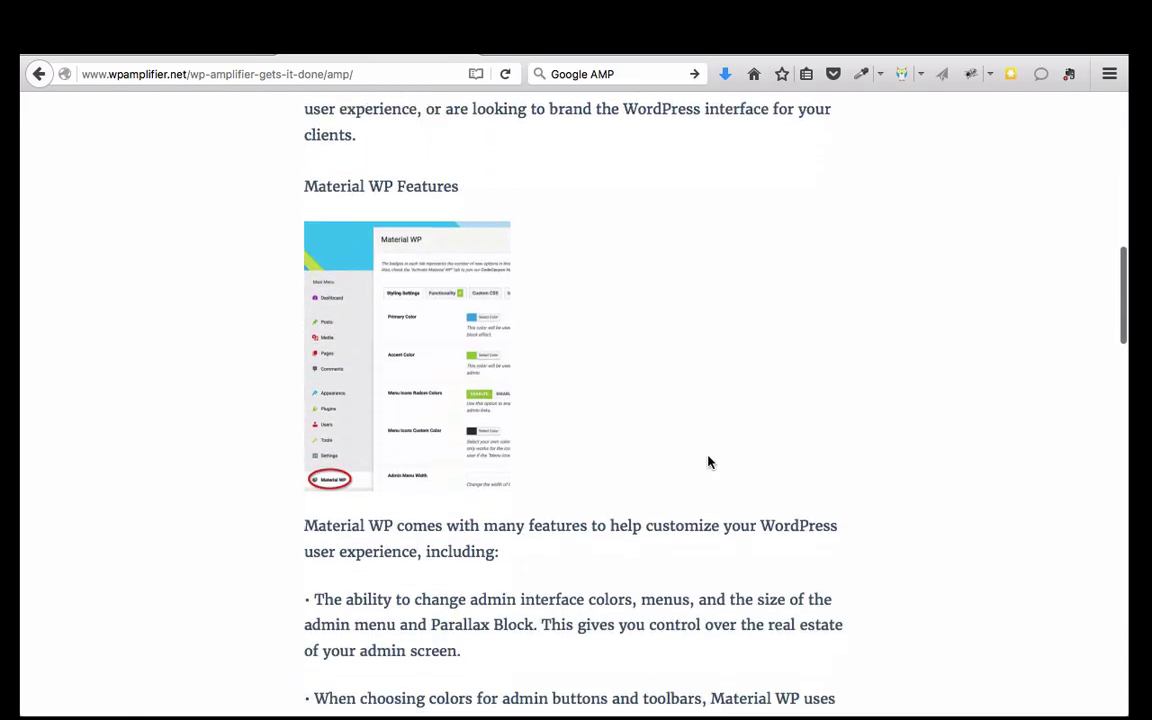
pyautogui.scroll(-20, 708, 456)
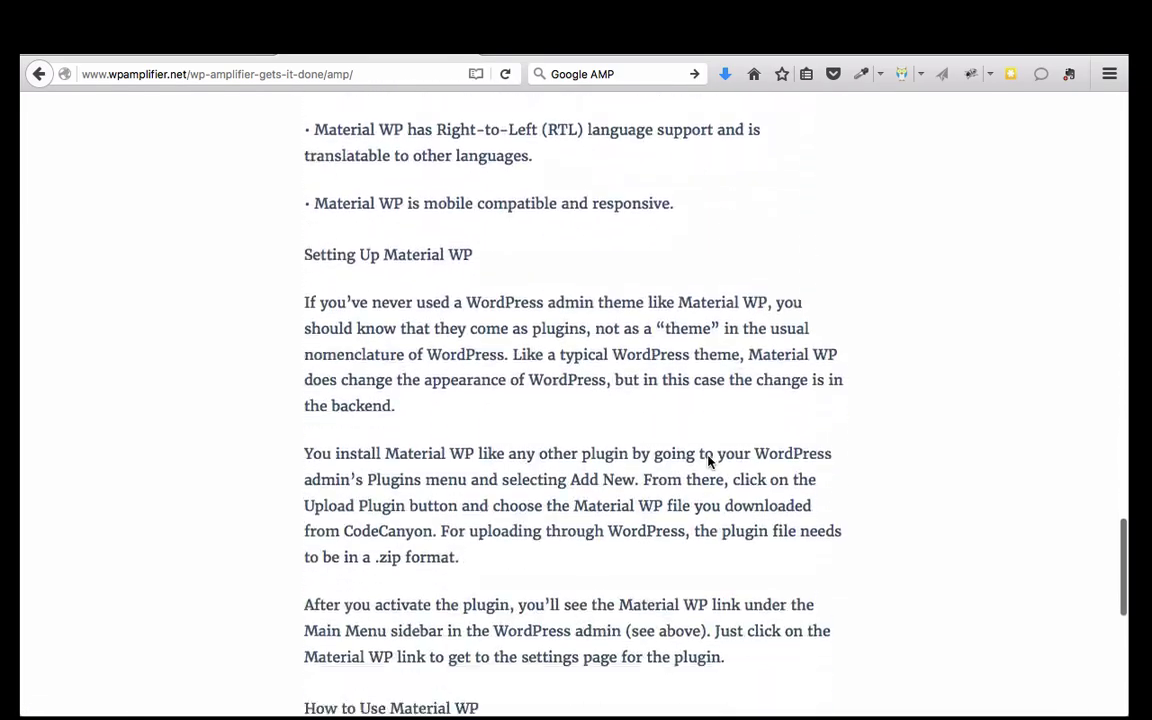
pyautogui.scroll(20, 708, 462)
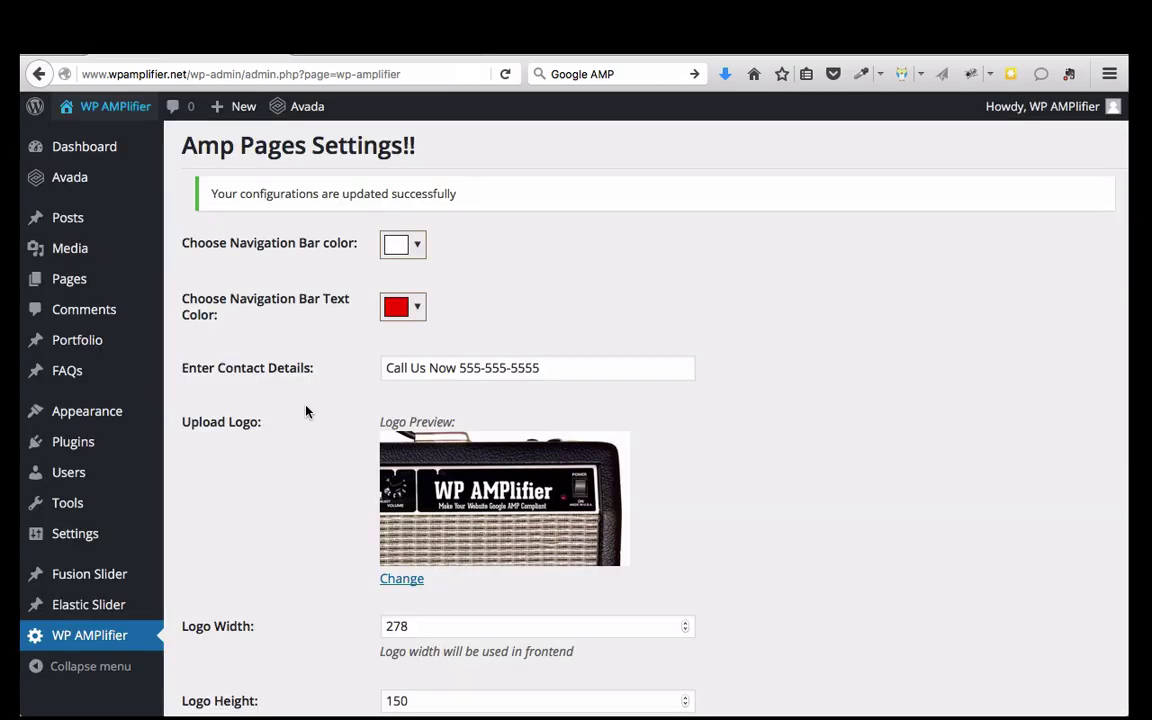
pyautogui.scroll(-8, 306, 407)
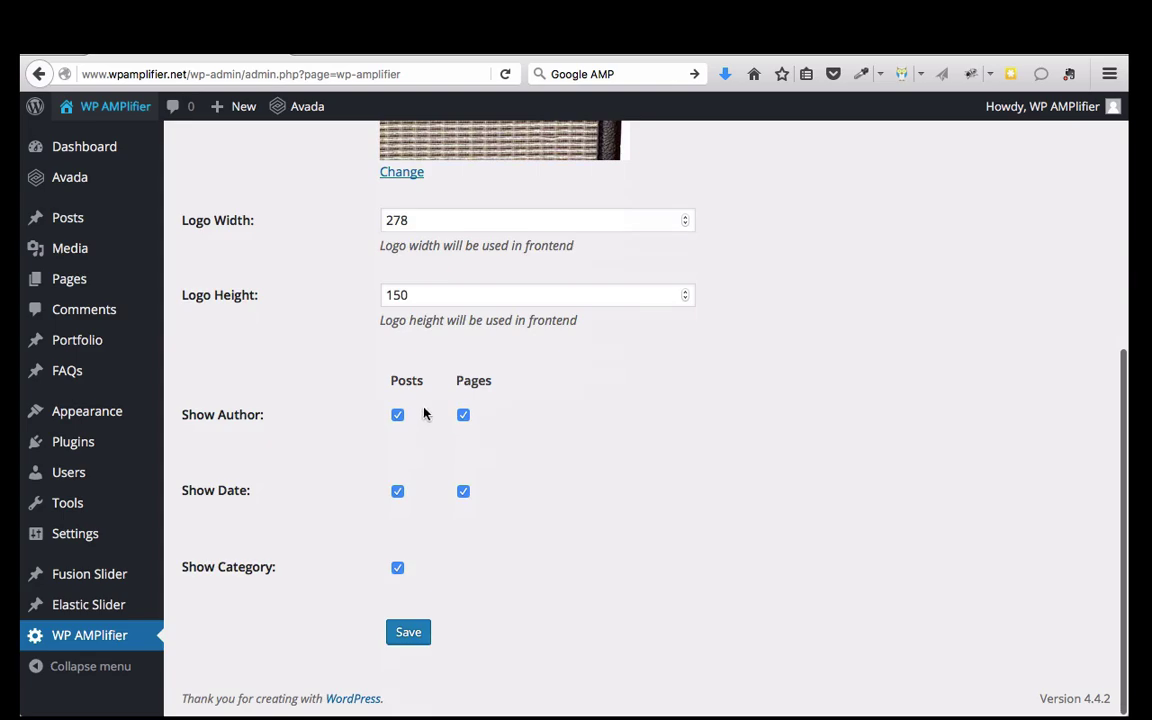
# Uncheck Show Author, Show Date and Show Category for Posts and save
pyautogui.click(398, 416)
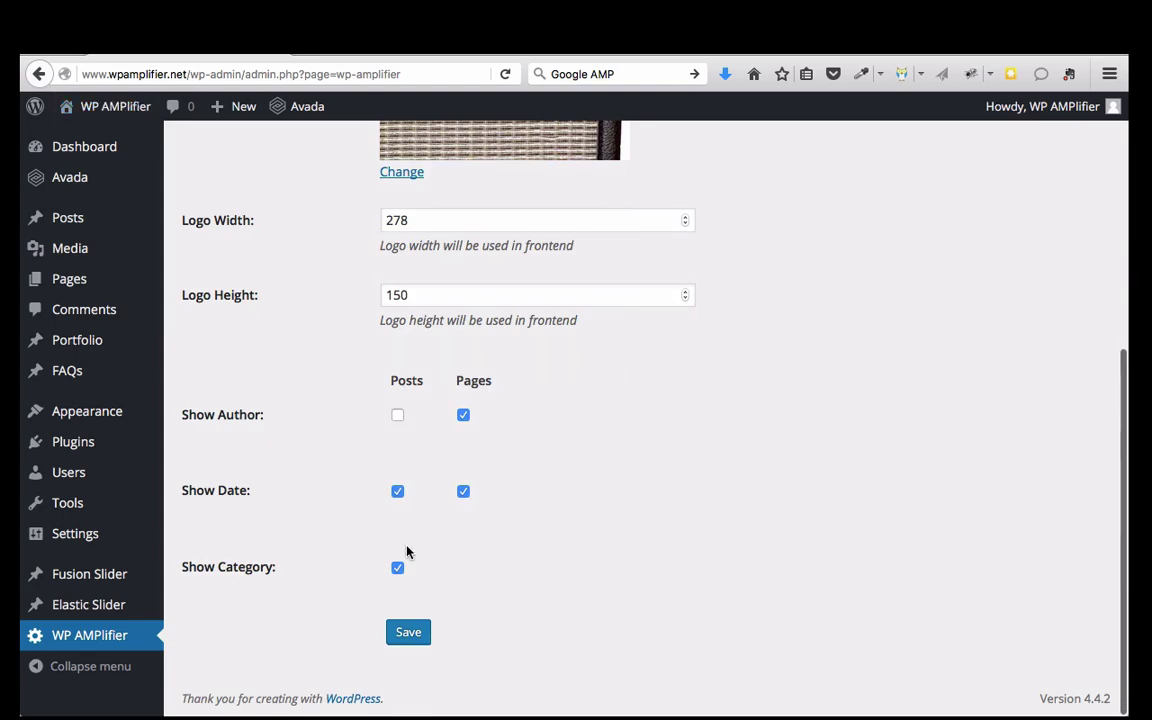
pyautogui.click(398, 491)
pyautogui.click(398, 578)
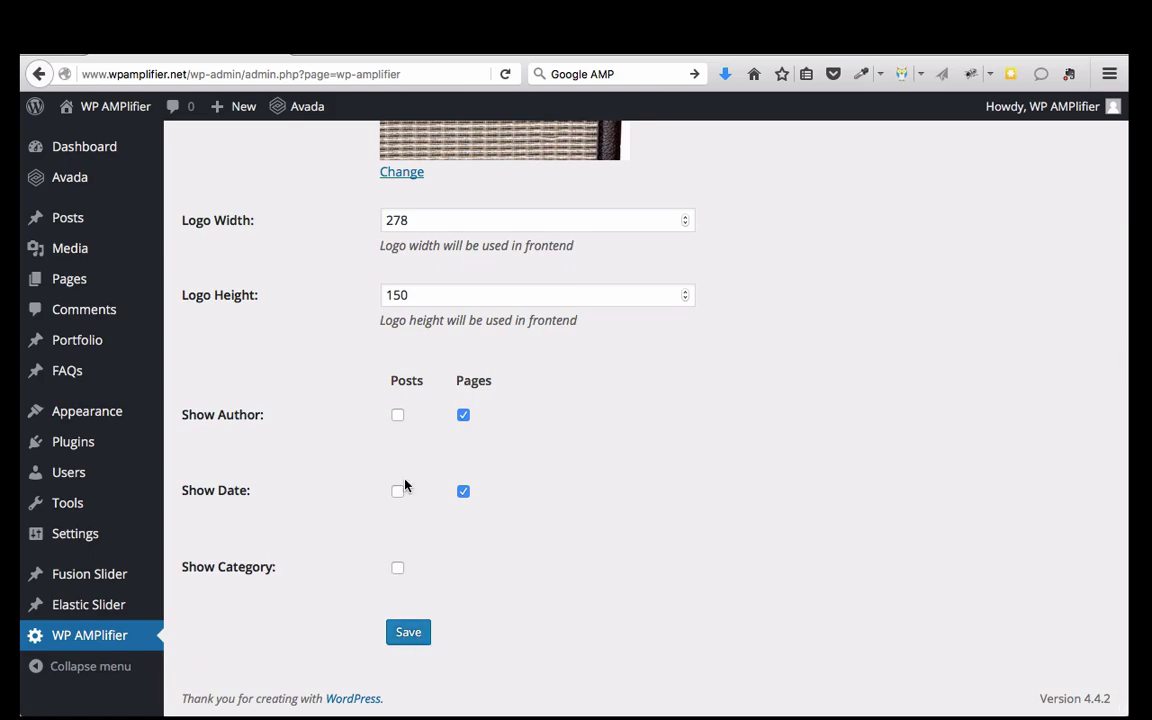
pyautogui.scroll(1, 424, 640)
pyautogui.click(409, 686)
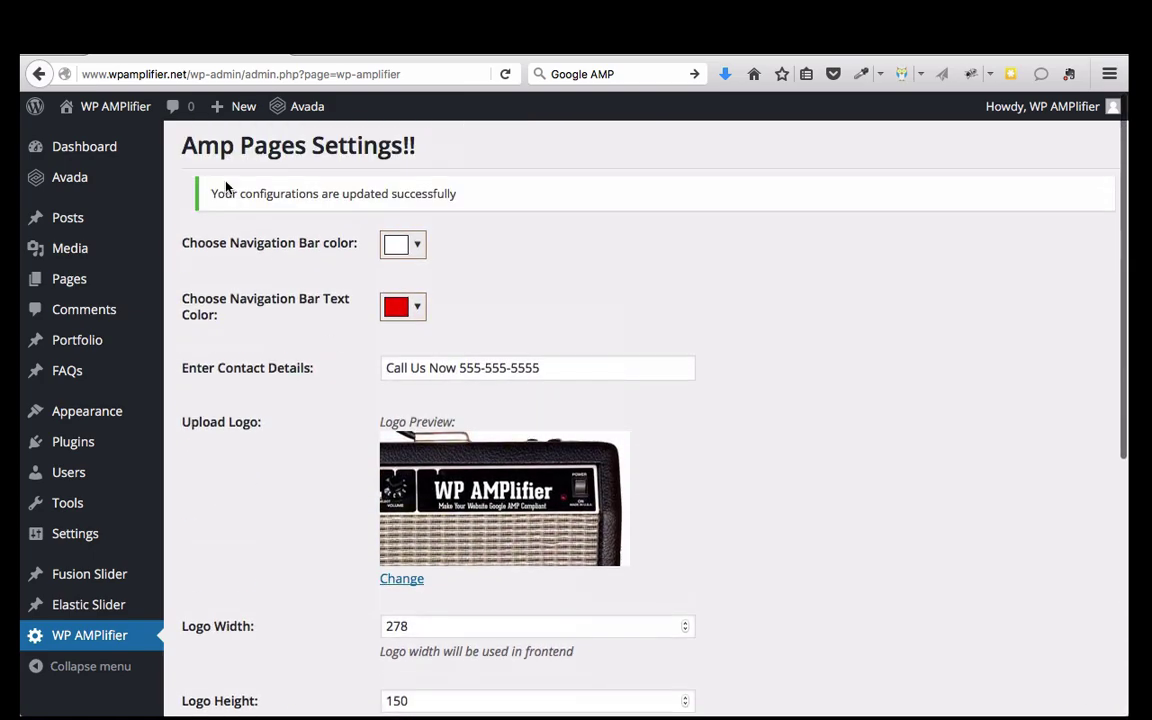
pyautogui.scroll(-5, 302, 206)
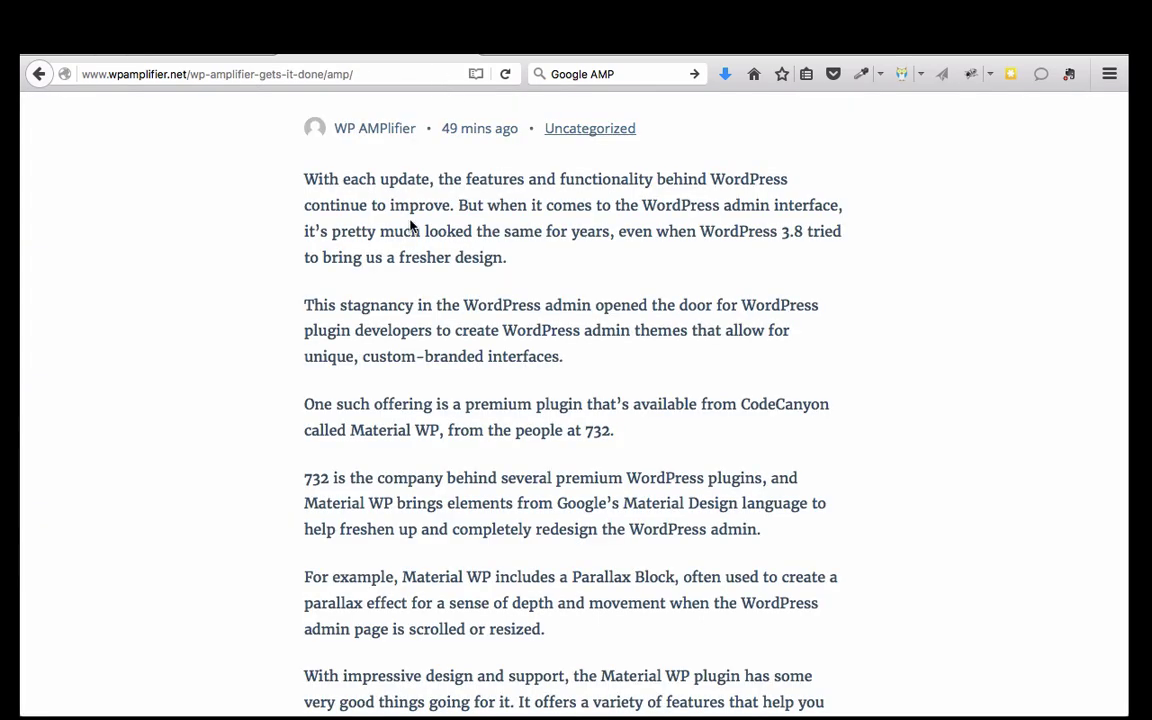
# Reload the AMP post to confirm only the title and body remain
pyautogui.press('super+r')
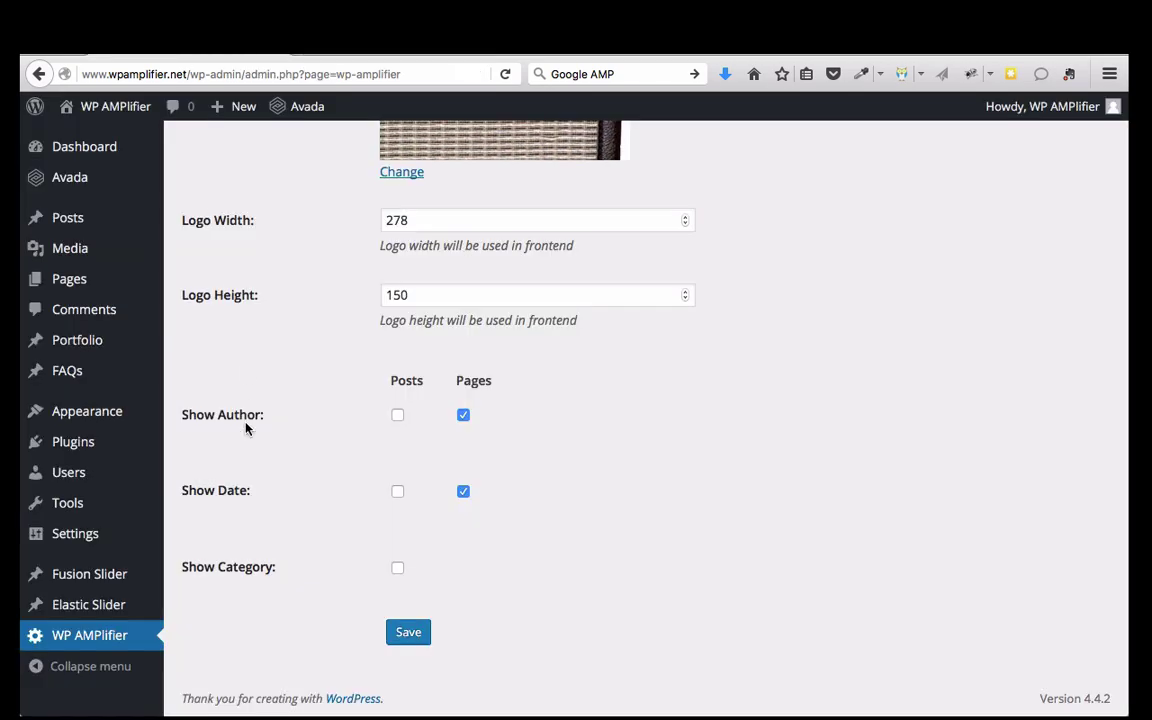
pyautogui.scroll(4, 294, 346)
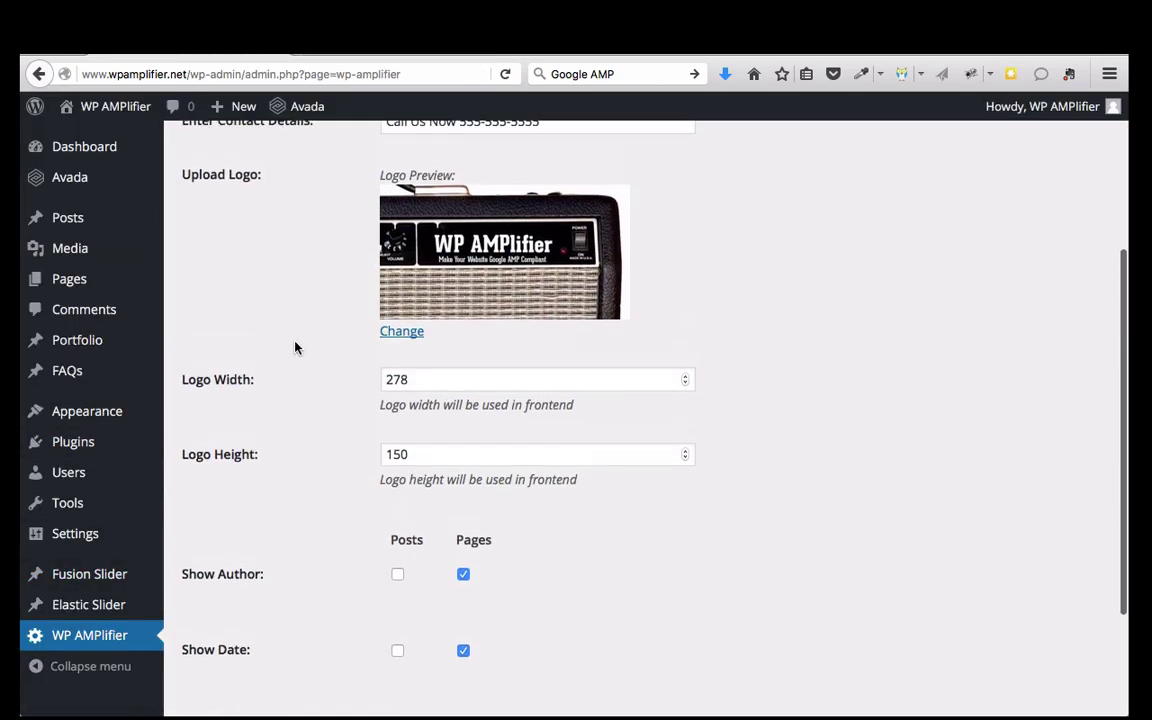
pyautogui.scroll(-2, 294, 346)
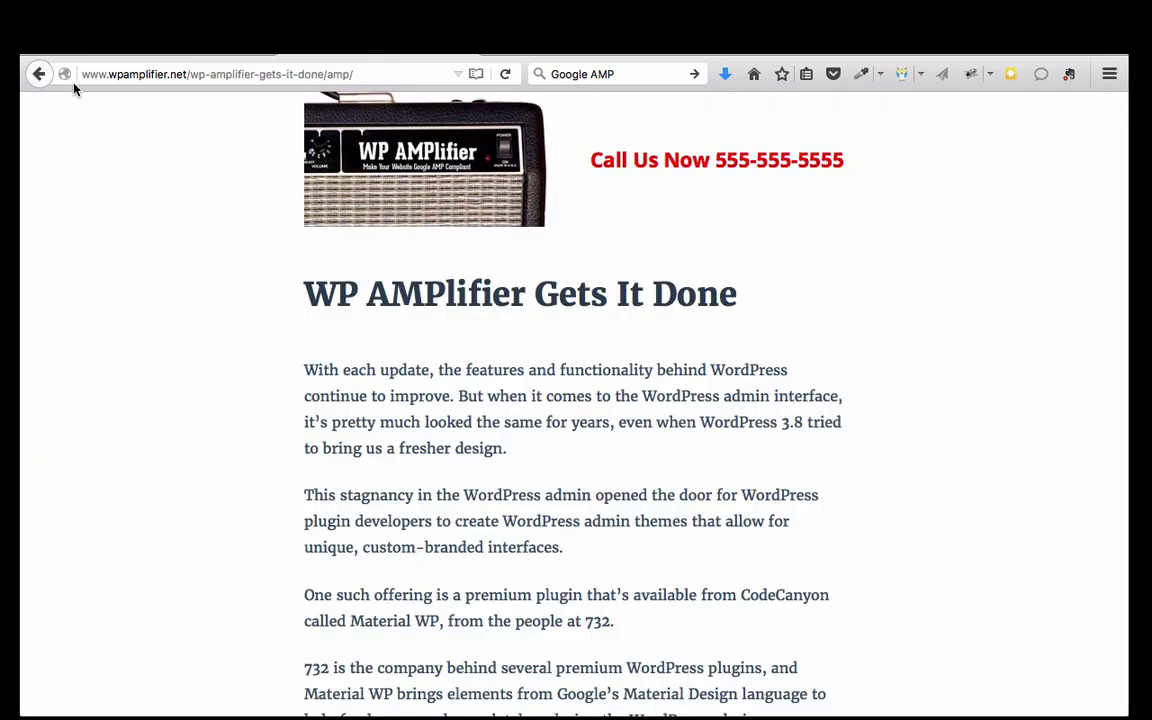
# Go back to the regular site and scroll through the 'WP AMPlifier works with pages' page
pyautogui.click(42, 75)
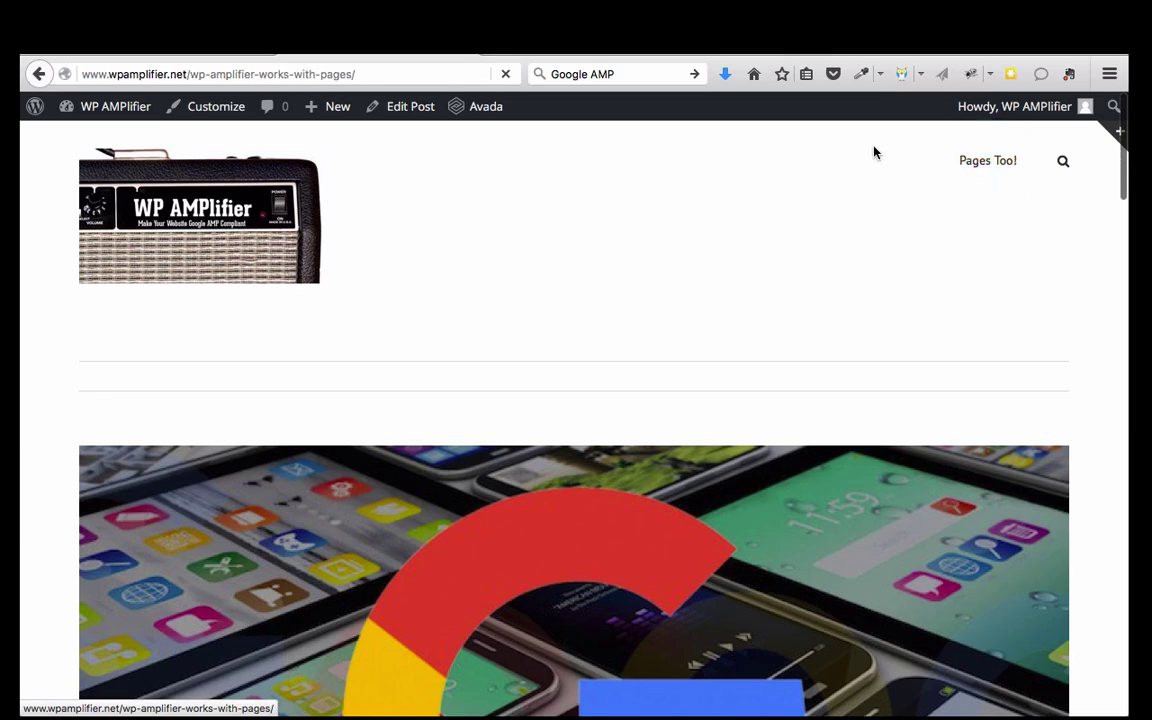
pyautogui.scroll(-3, 428, 378)
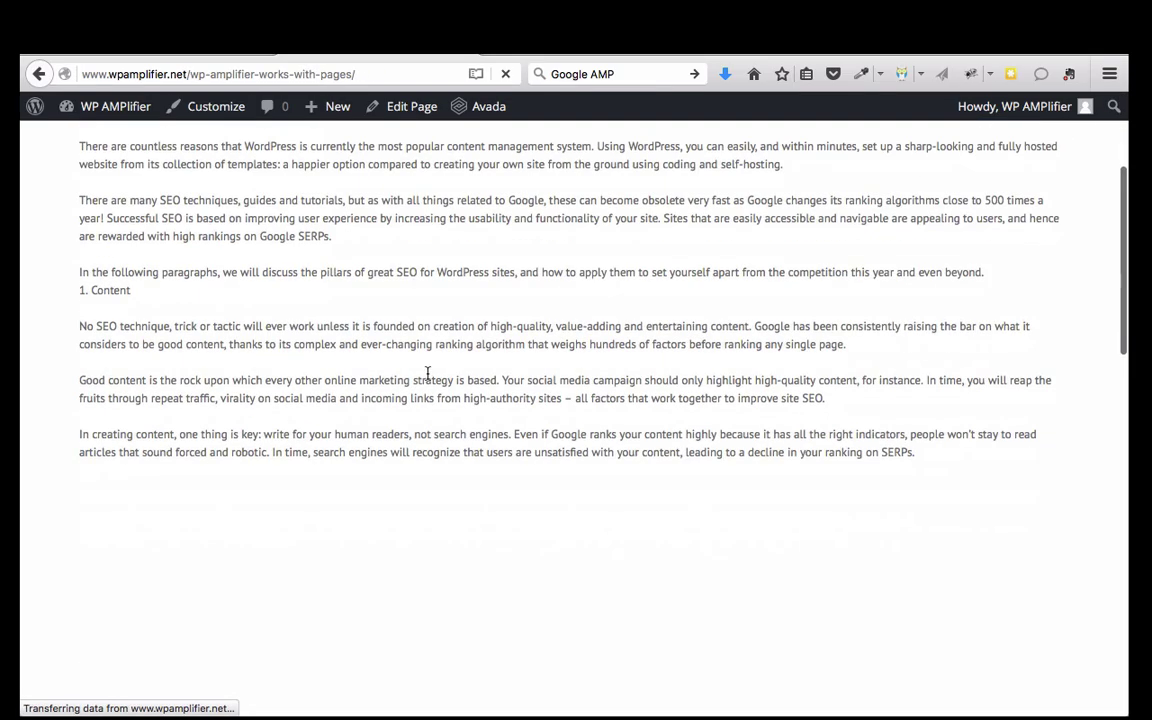
pyautogui.scroll(-15, 428, 378)
pyautogui.scroll(10, 428, 372)
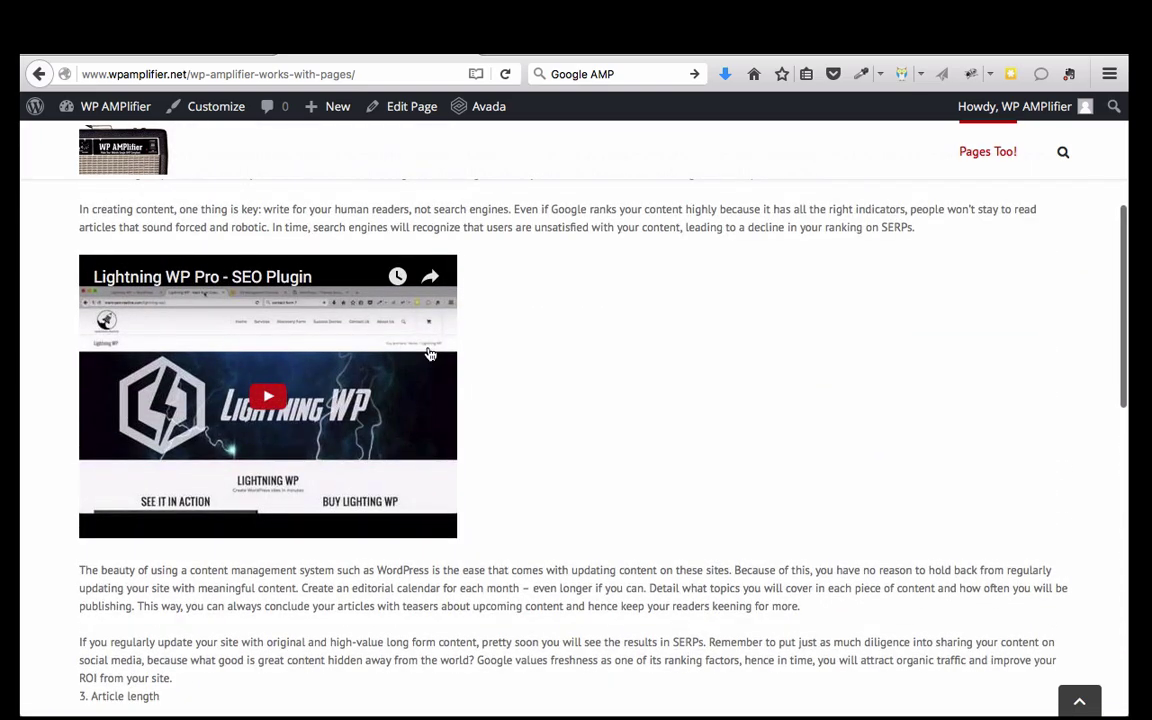
pyautogui.scroll(4, 430, 354)
# Load the AMP version of the pages-work page and scroll through it
pyautogui.click(386, 74)
pyautogui.click(356, 74)
pyautogui.write('a')
pyautogui.press('Return')
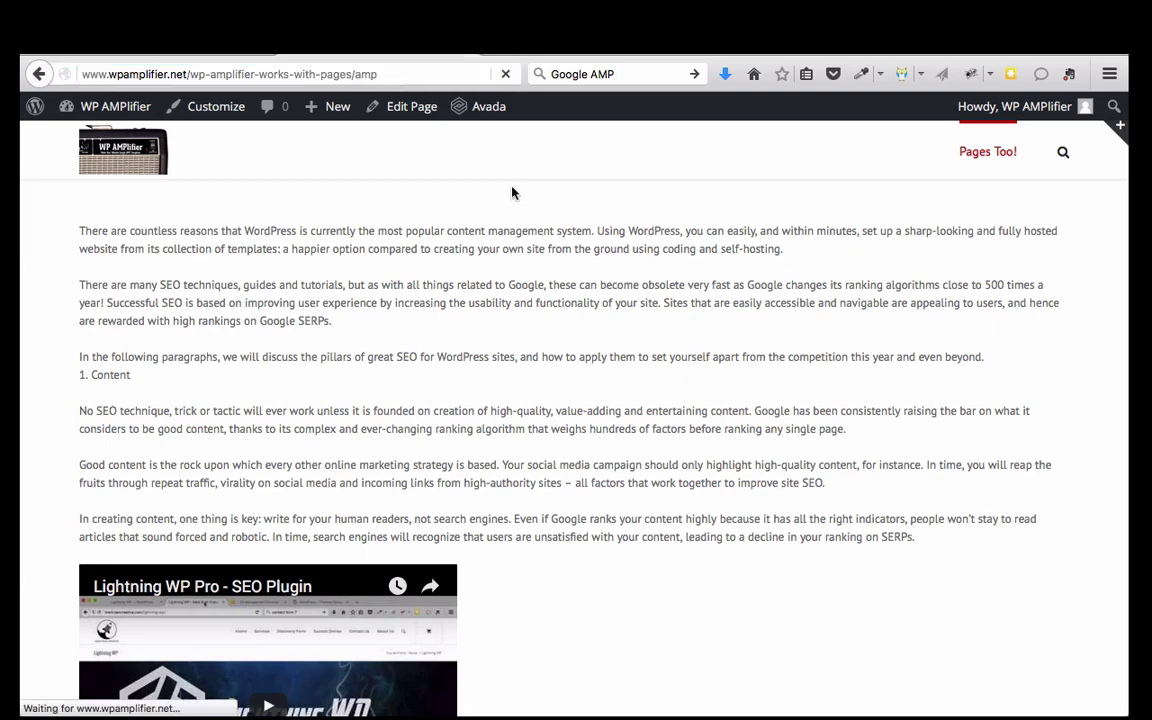
pyautogui.scroll(-15, 610, 375)
pyautogui.scroll(-15, 610, 370)
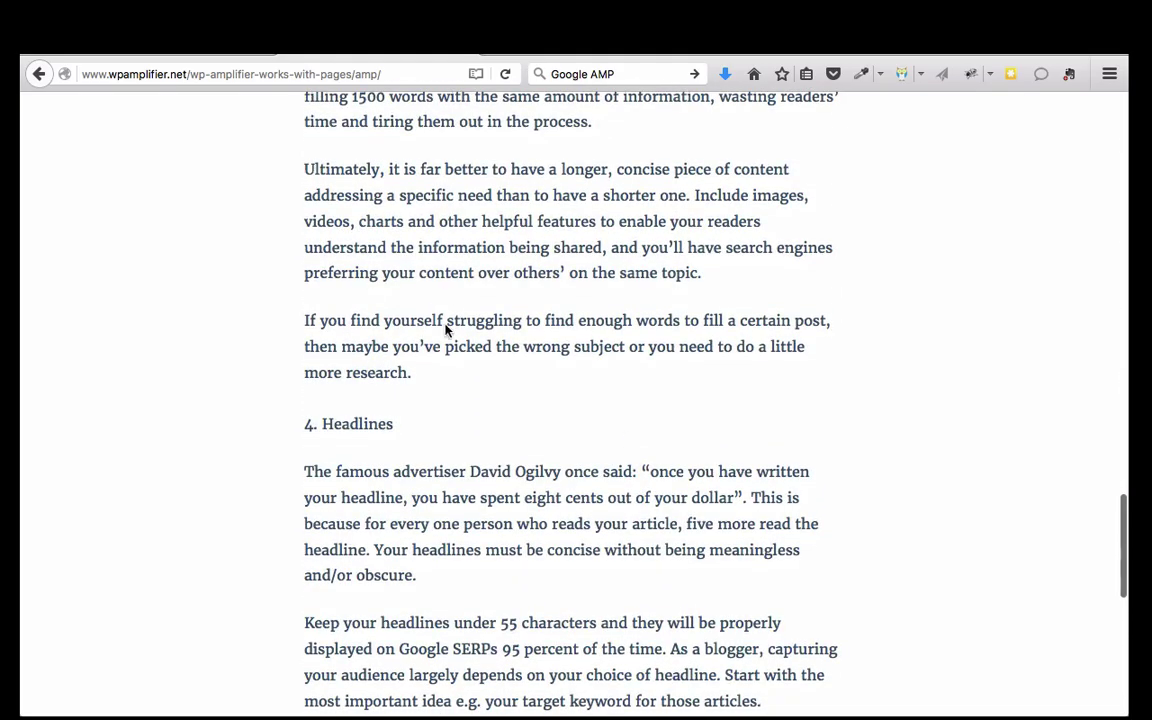
pyautogui.scroll(-8, 445, 301)
# In WP AMPlifier settings, uncheck Show Author and Show Date for Pages
pyautogui.click(185, 58)
pyautogui.scroll(-2, 418, 530)
pyautogui.click(464, 418)
pyautogui.click(464, 491)
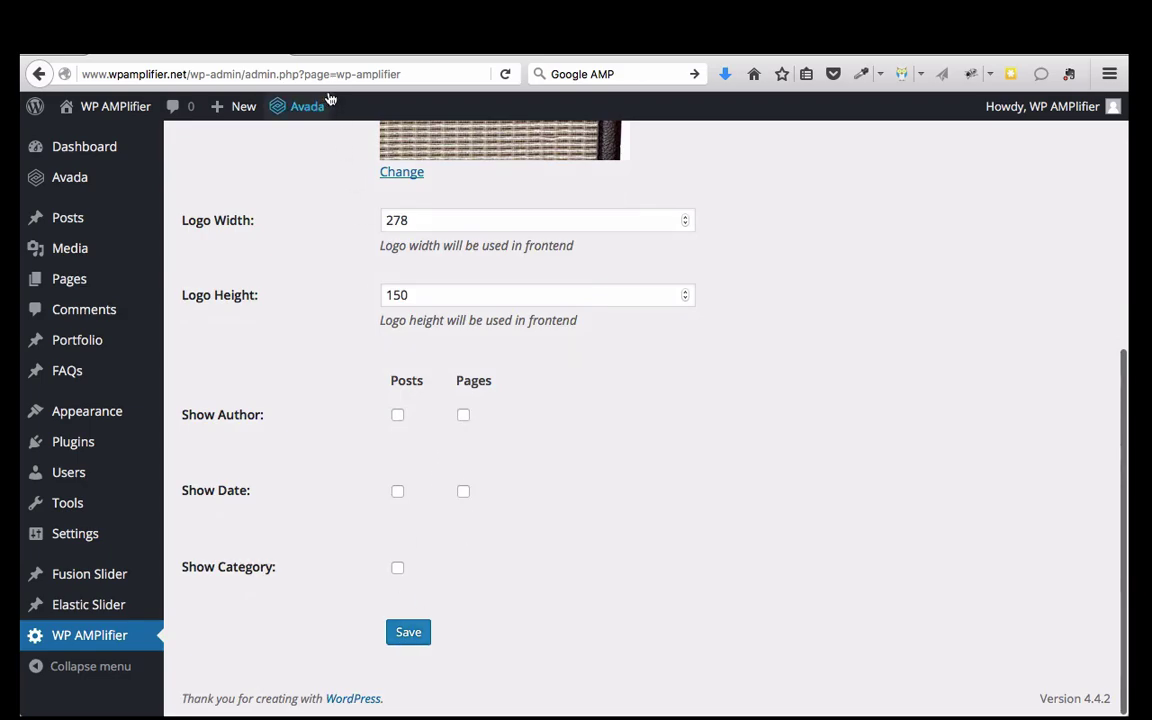
# Return to the AMP pages-work page and review its body text and embedded SEO Plugin video
pyautogui.scroll(4, 333, 93)
pyautogui.scroll(3, 333, 93)
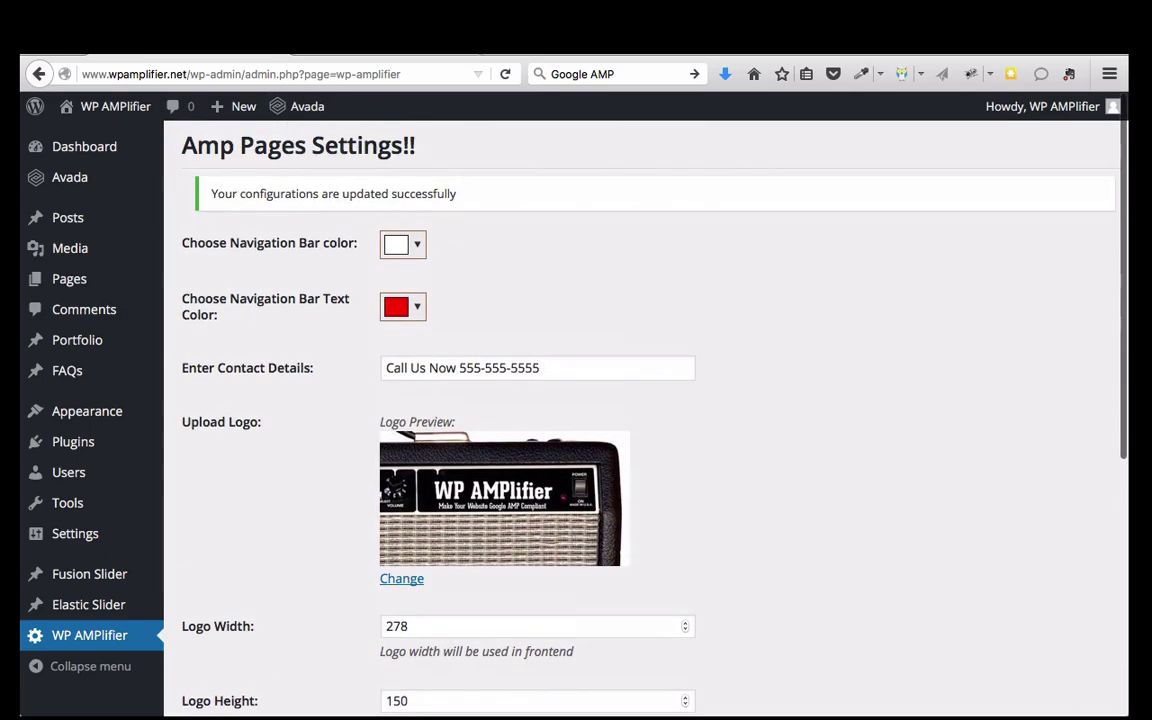
pyautogui.hotkey('ctrl', 'Tab')
pyautogui.scroll(15, 333, 270)
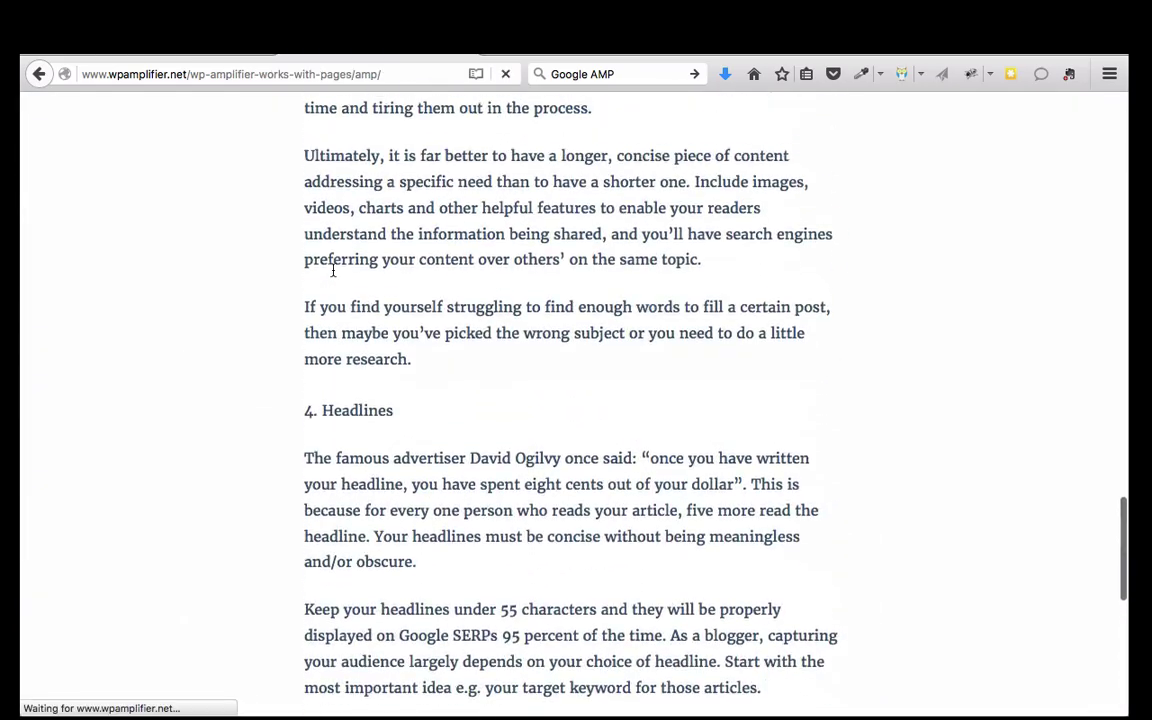
pyautogui.scroll(10, 249, 241)
pyautogui.scroll(-20, 249, 241)
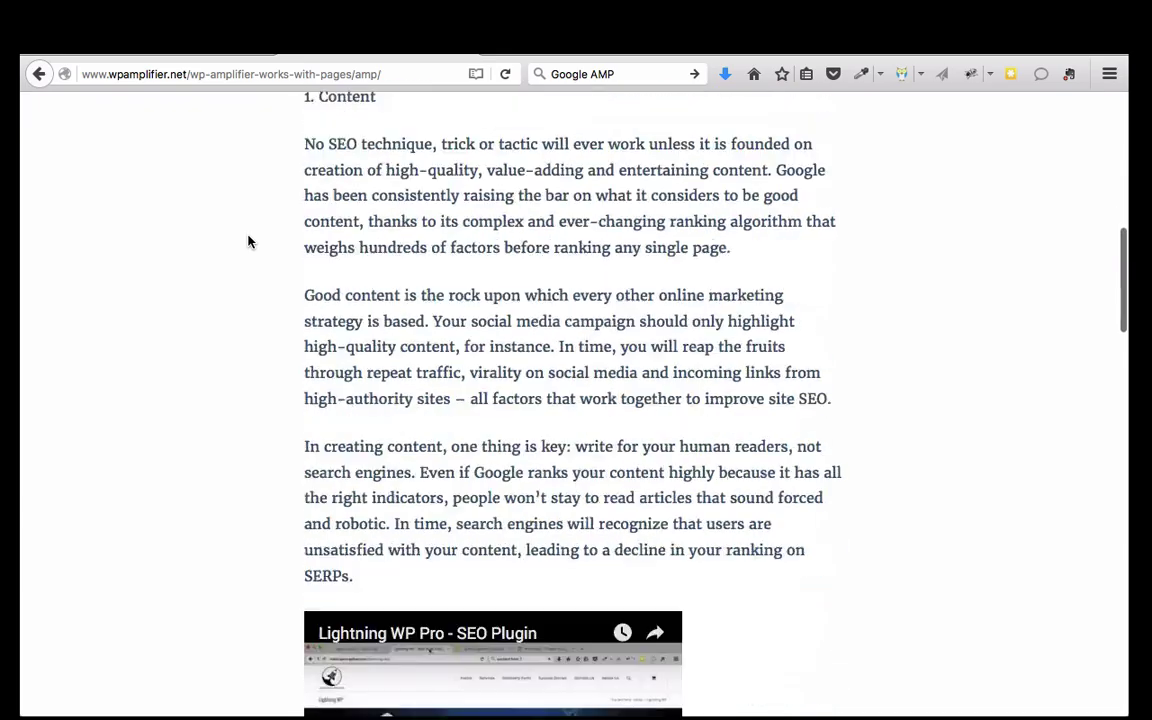
pyautogui.scroll(-10, 249, 241)
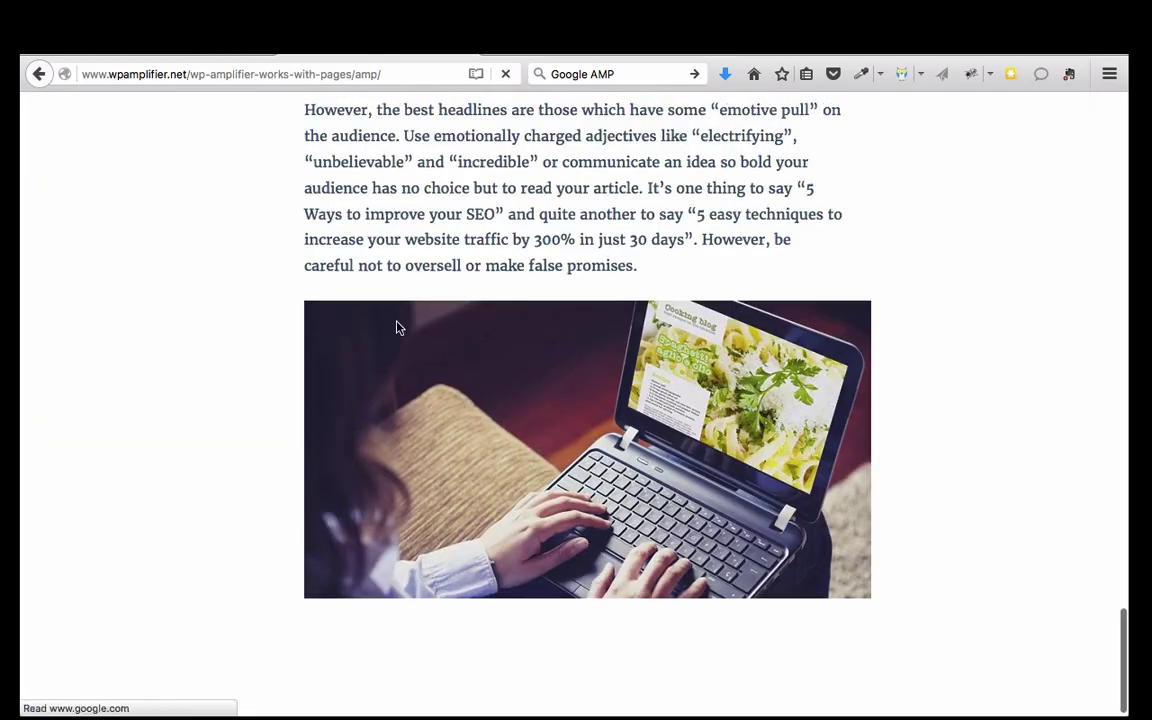
pyautogui.scroll(10, 396, 326)
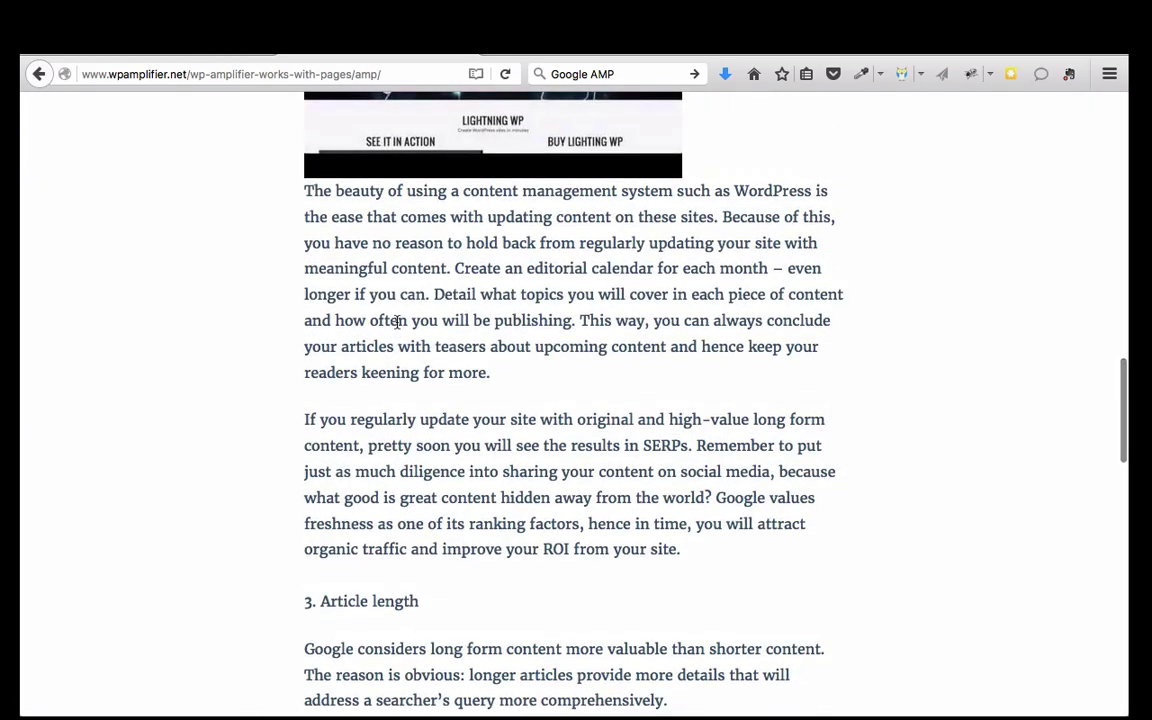
pyautogui.scroll(5, 396, 320)
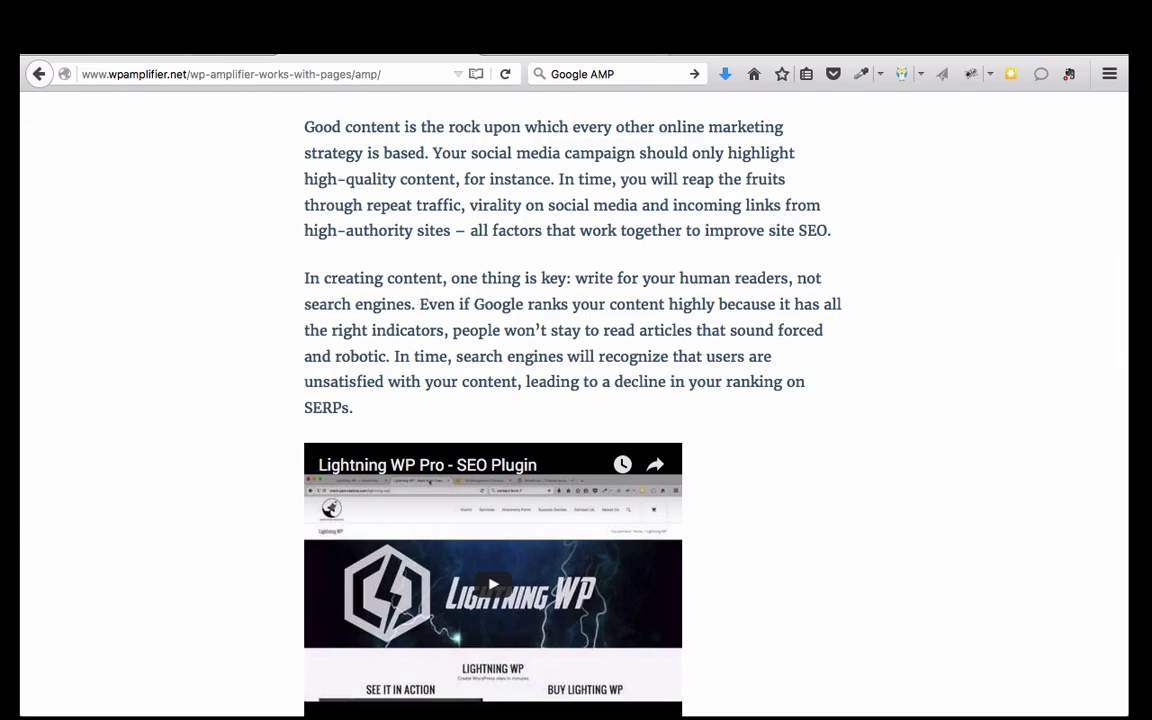
pyautogui.click(413, 62)
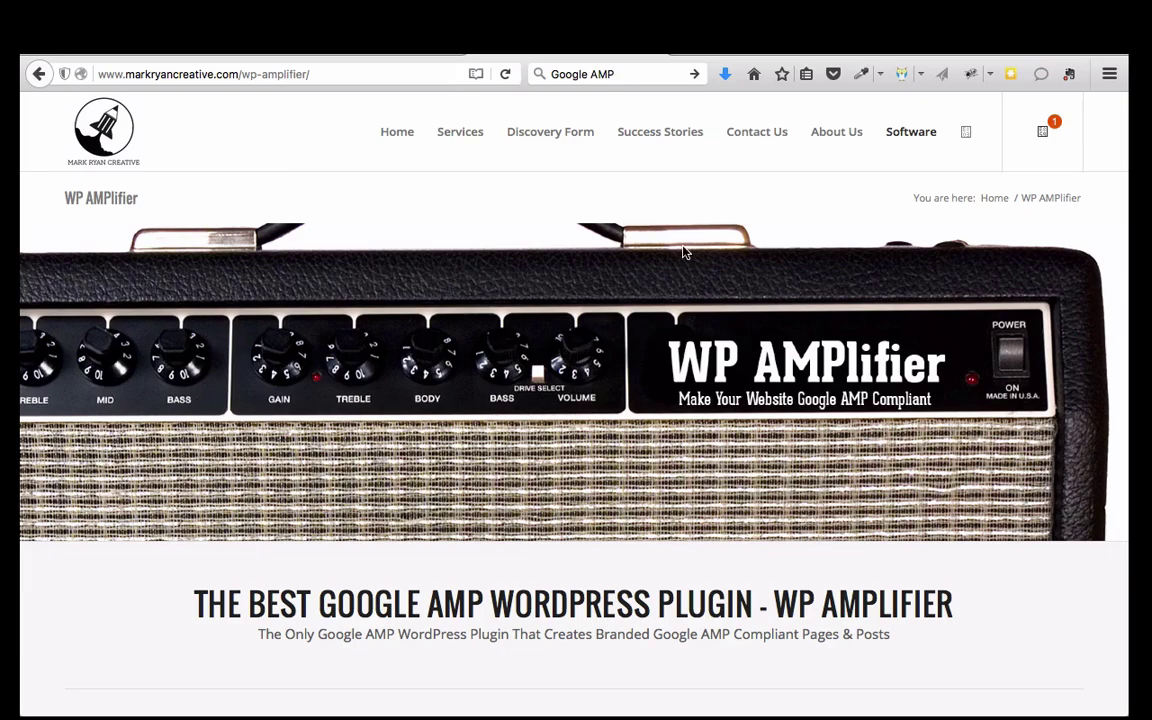
# Show the Software menu on the markryancreative.com WP AMPlifier product page
pyautogui.moveTo(918, 132)
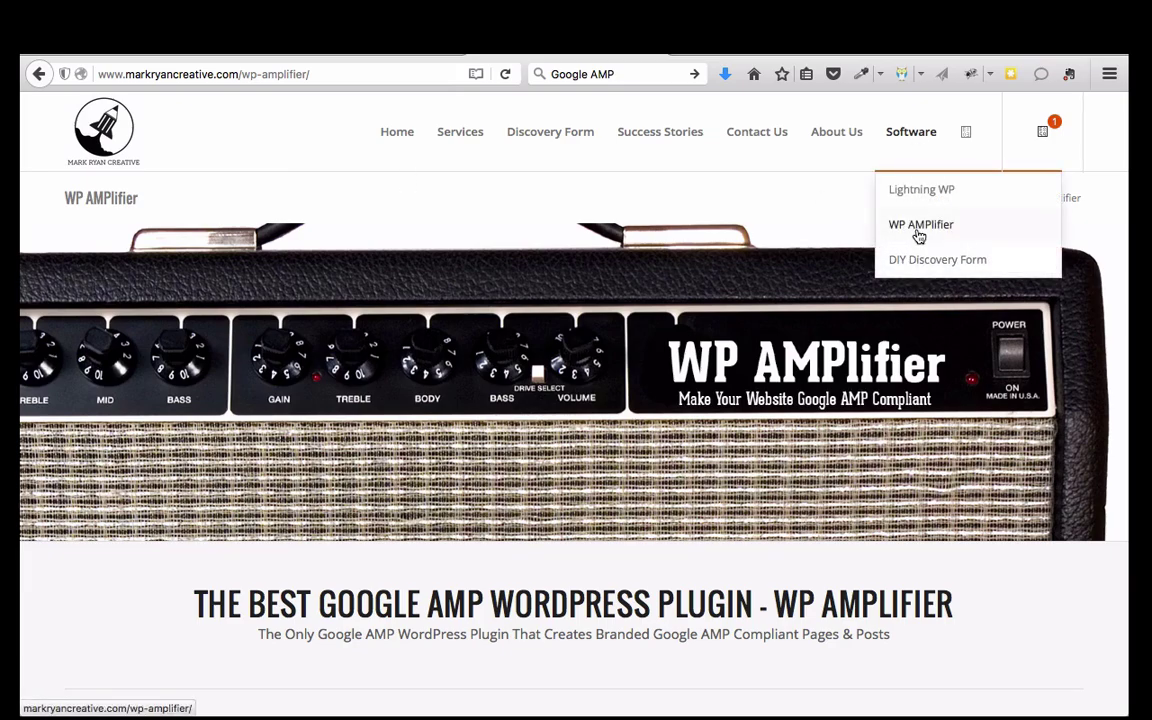